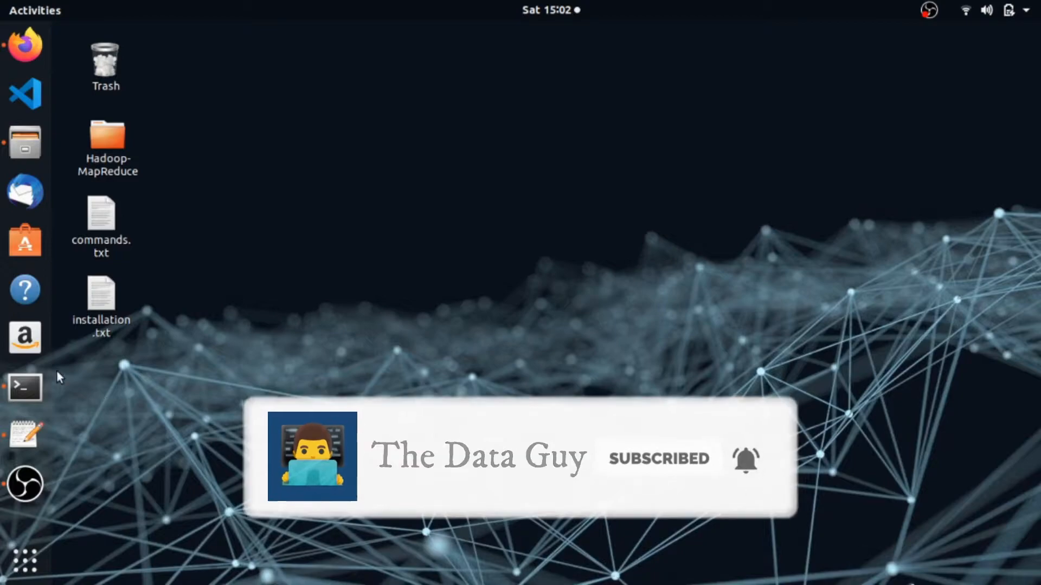
Open the Terminal and check the installed Java version with java -version.
left_click(33, 382)
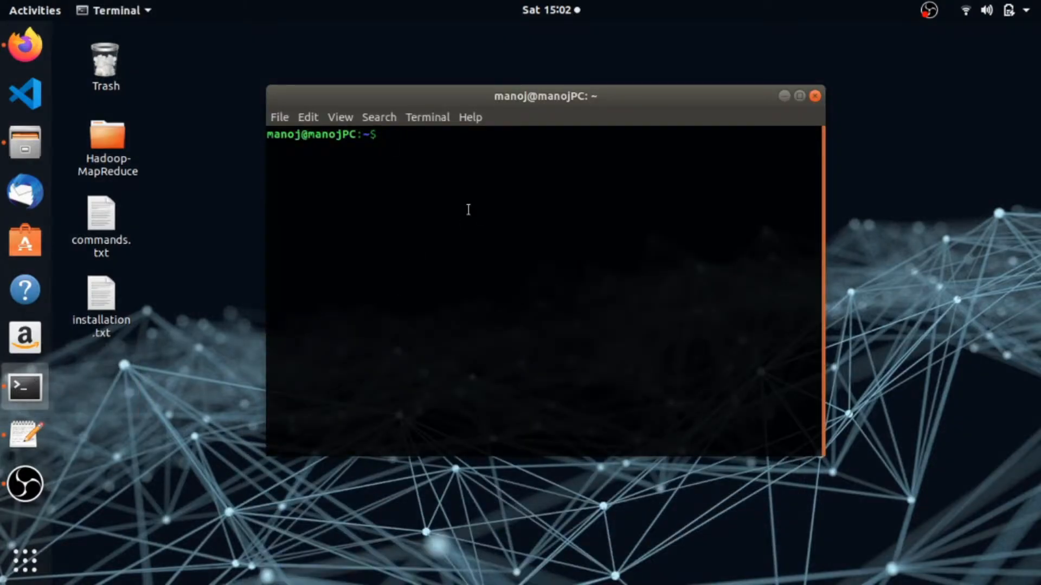
type("java -version")
key("Return")
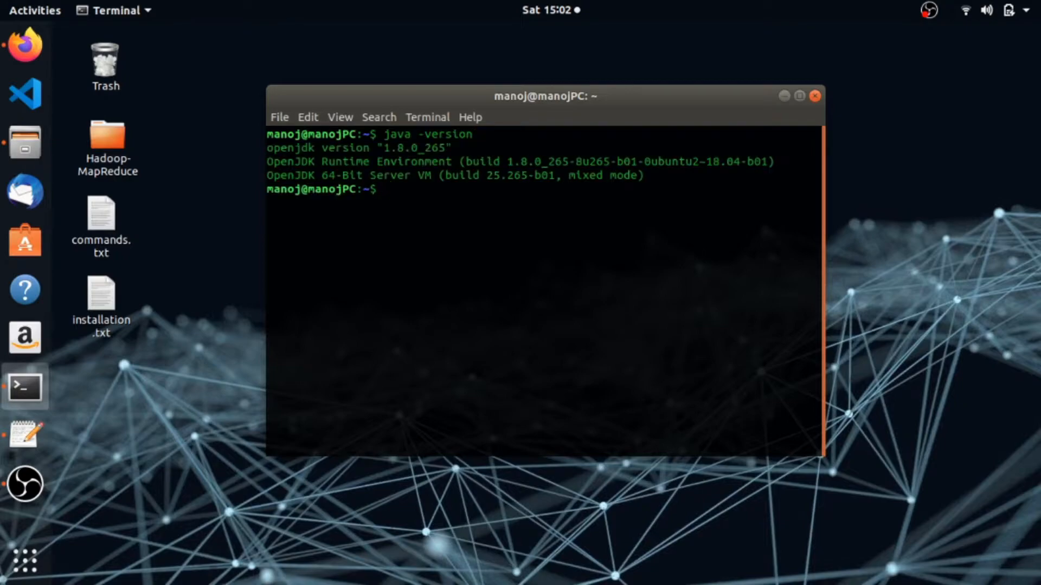
mouse_move(267, 162)
left_mouse_down()
mouse_move(296, 148)
mouse_move(269, 148)
left_mouse_up()
left_click(347, 155)
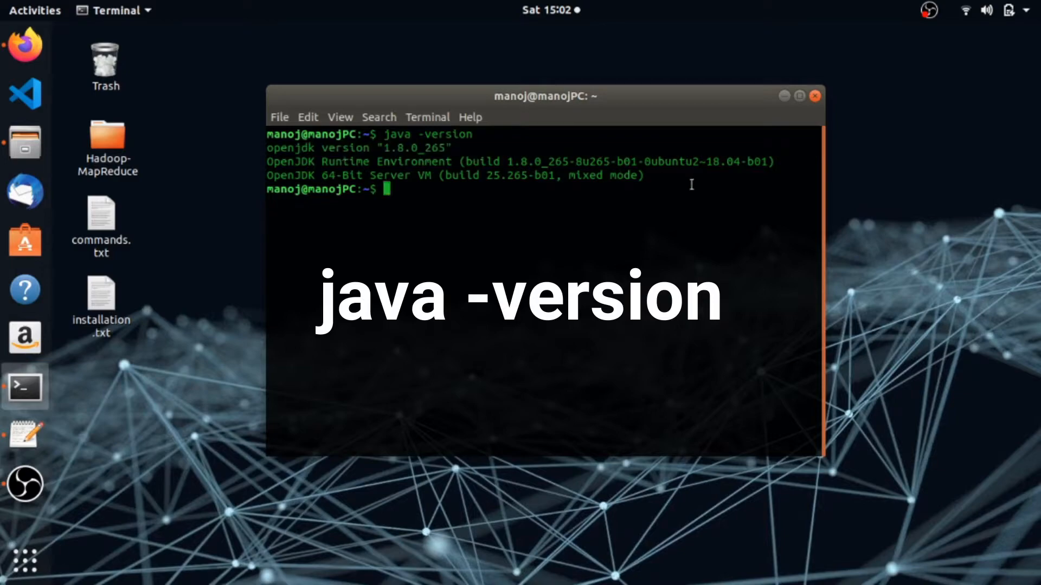
left_click_drag(678, 177, 273, 142)
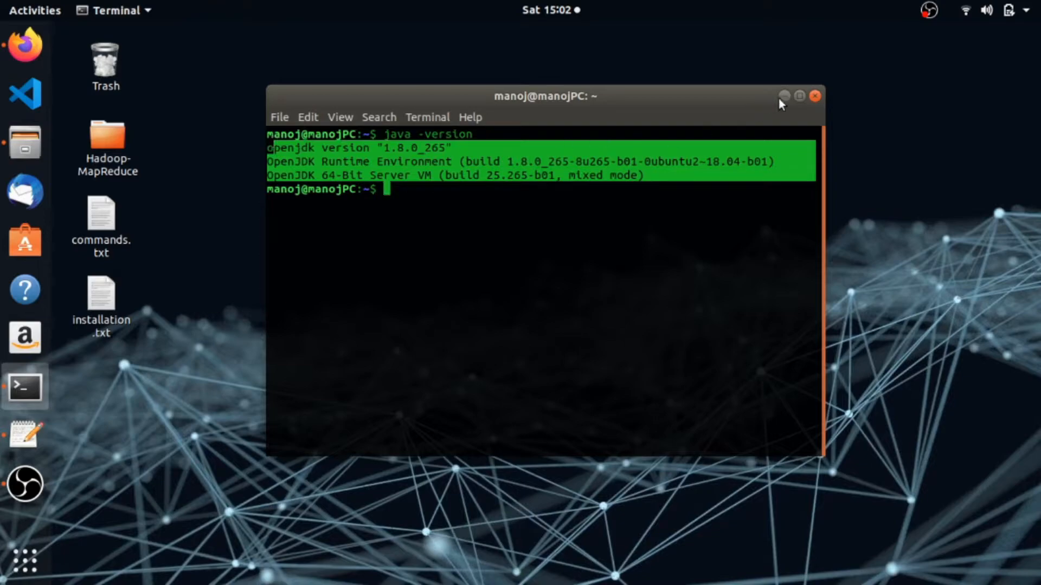
left_click(505, 193)
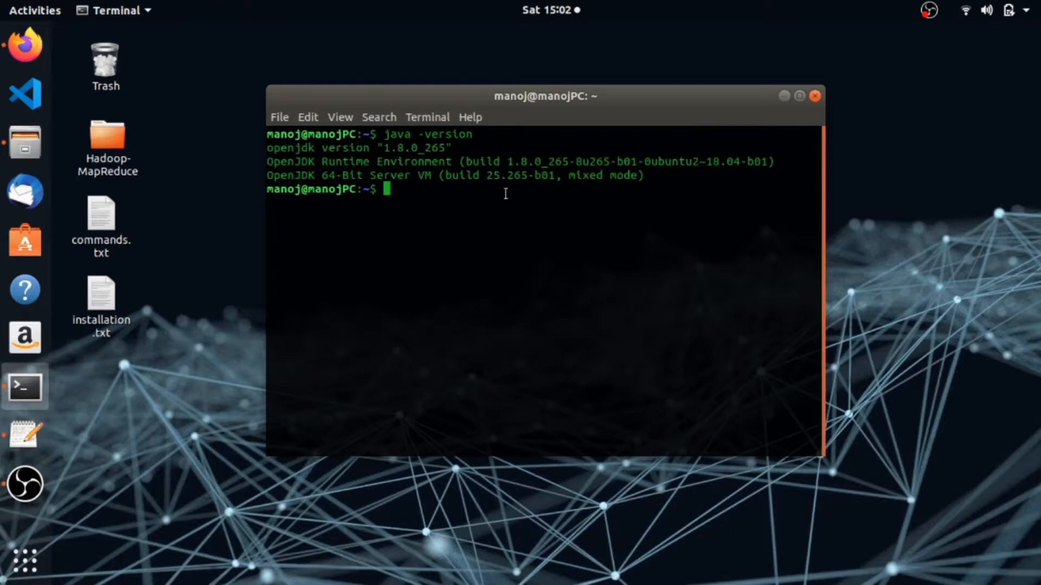
Enter the OpenJDK 8 install command, sudo apt-get install openjdk-8-jdk, at the prompt without running it.
type("sudo apt-")
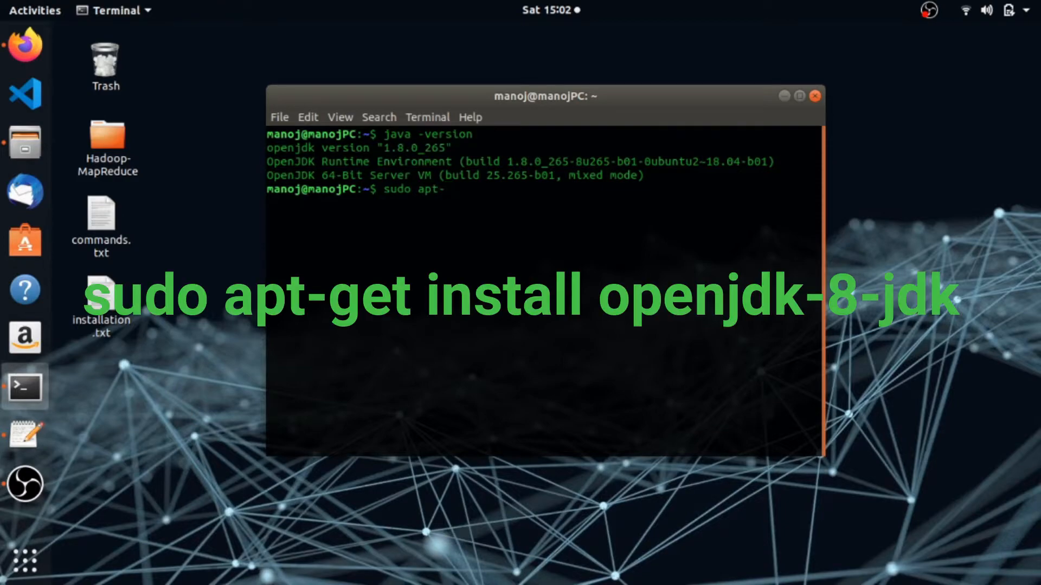
type("get install o")
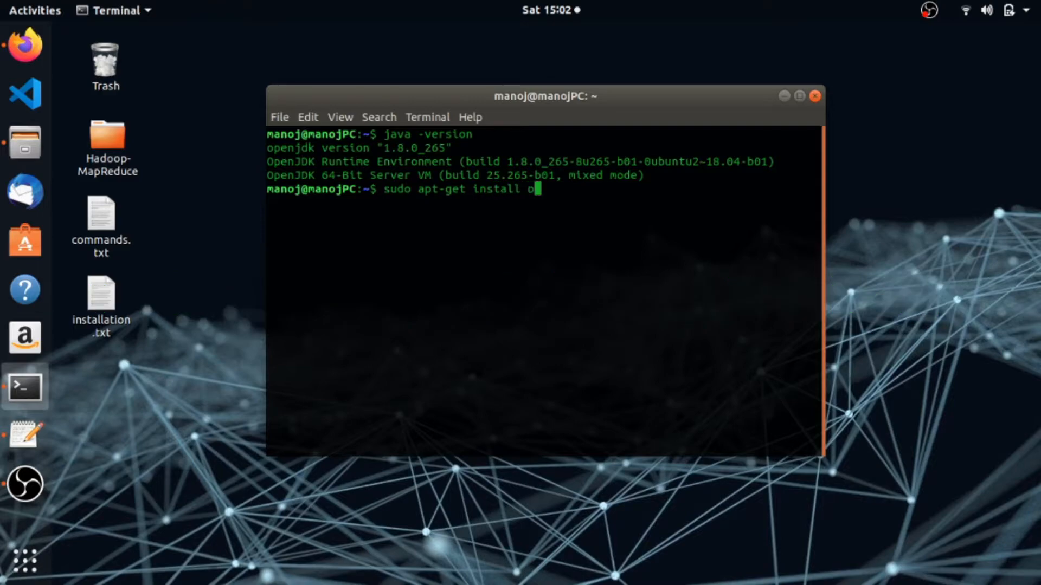
type("penjdk-8-jdk")
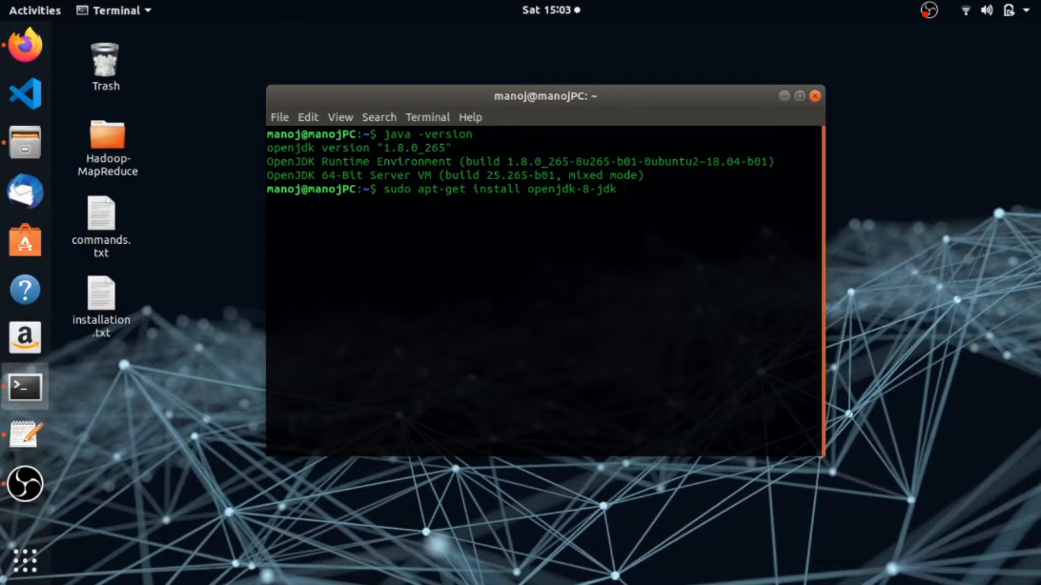
Change the JDK version in the unexecuted install command to 11, giving openjdk-11-jdk.
key("Left")
key("Left")
key("Left")
key("Left")
key("BackSpace")
type("11")
Switch to installation.txt in the Text Editor and review the OpenJDK and Oracle JDK install commands.
left_click(25, 434)
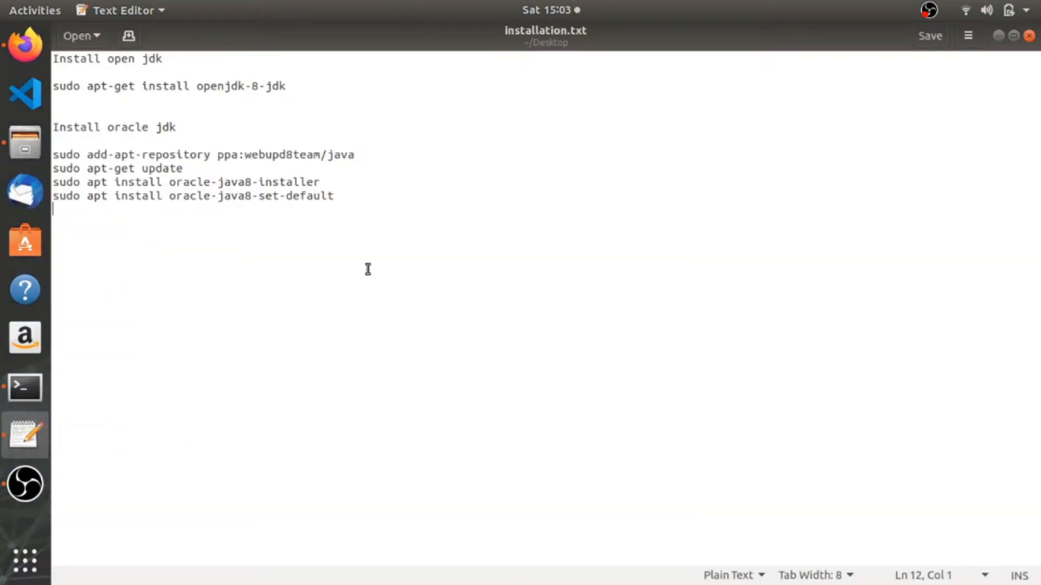
left_click(349, 90)
key("ctrl+shift+Left")
key("ctrl+shift+Left")
key("ctrl+shift+Left")
key("ctrl+shift+Left")
key("ctrl+shift+Left")
key("ctrl+shift+Left")
key("ctrl+shift+Left")
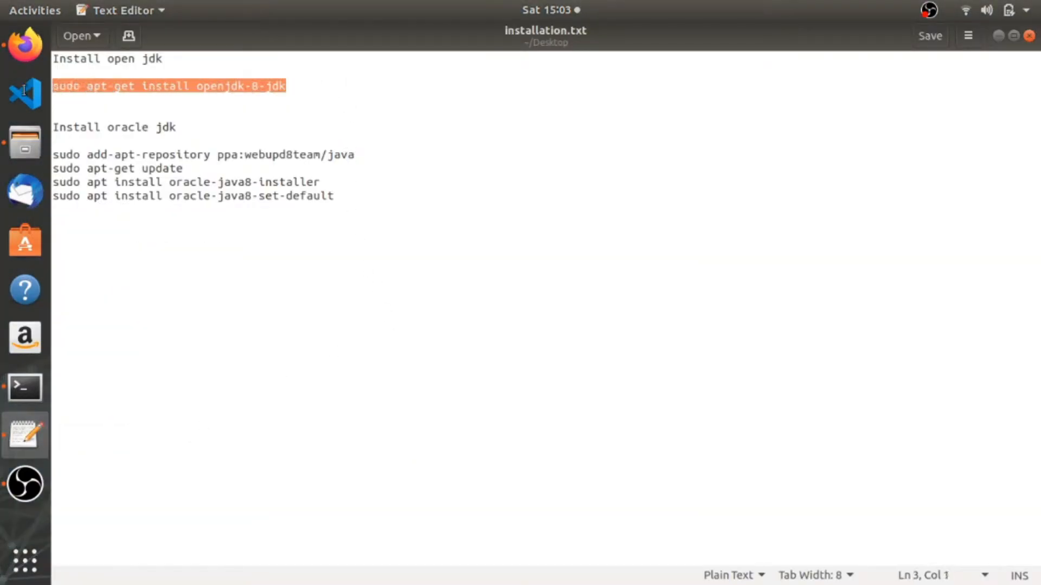
left_click(302, 90)
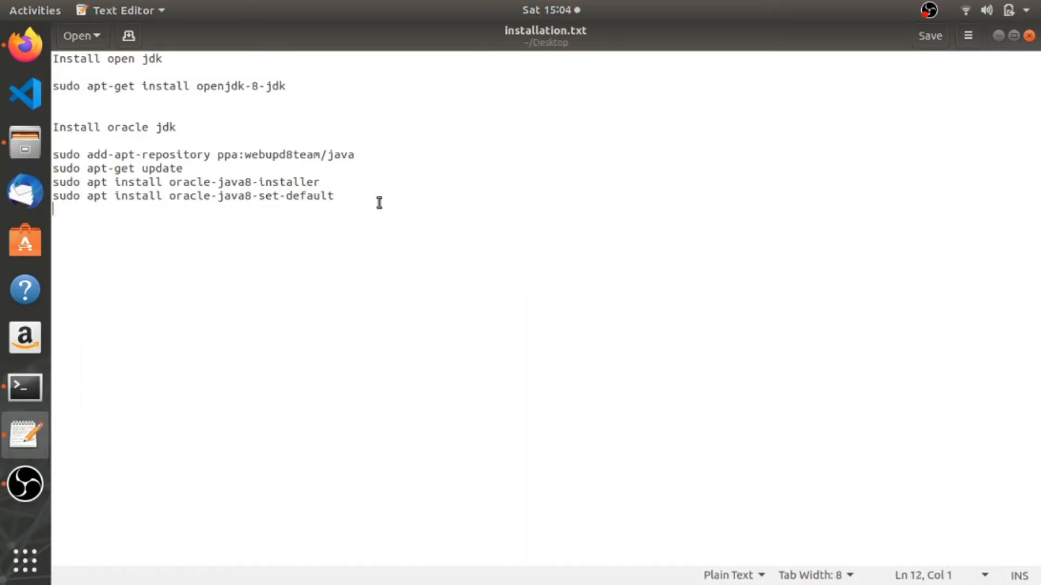
left_click_drag(379, 203, 82, 107)
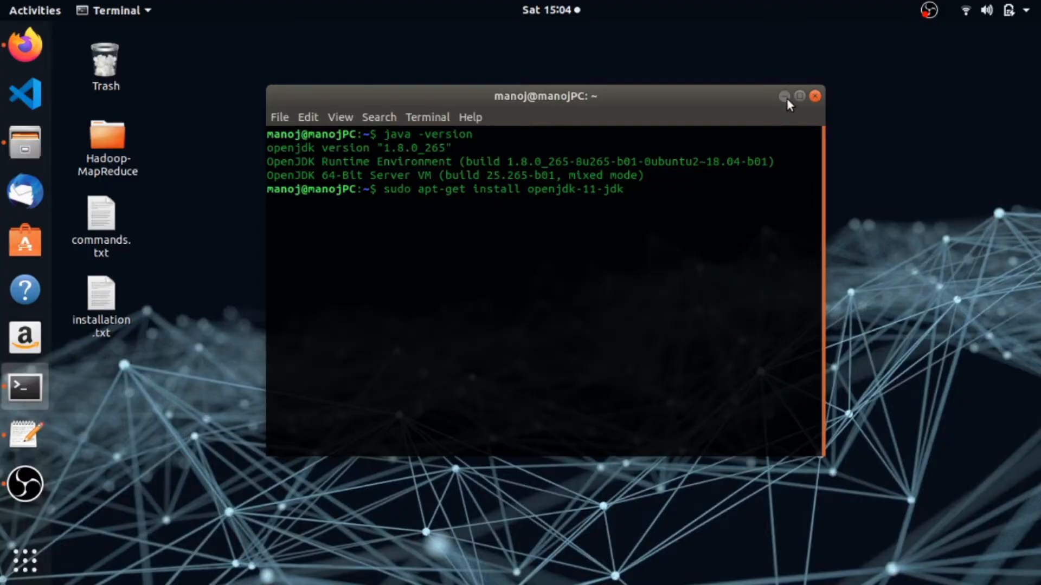
Minimize the Terminal, switch to Firefox and search the web for "eclipse download".
left_click(784, 98)
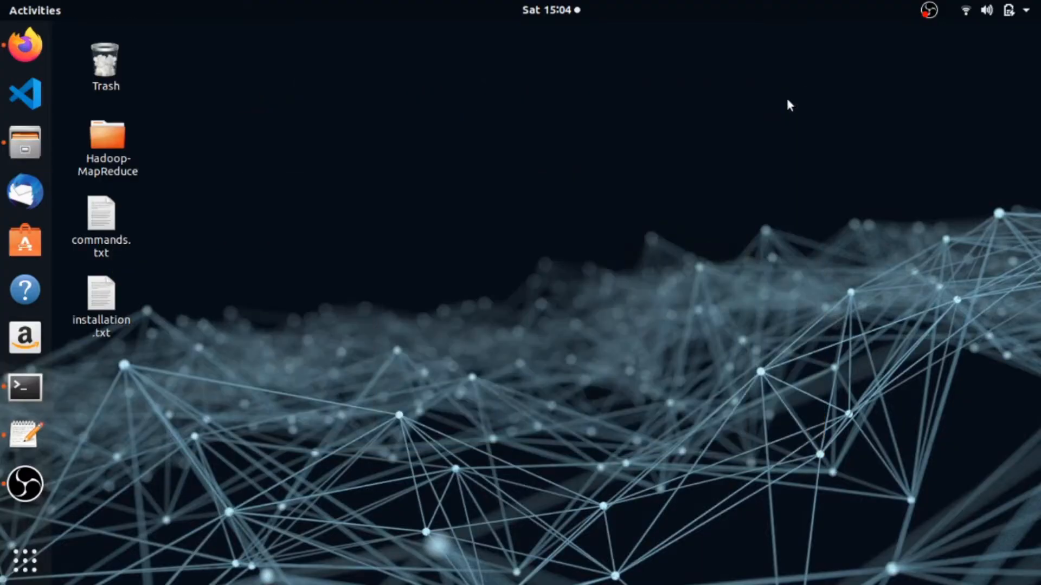
left_click(24, 44)
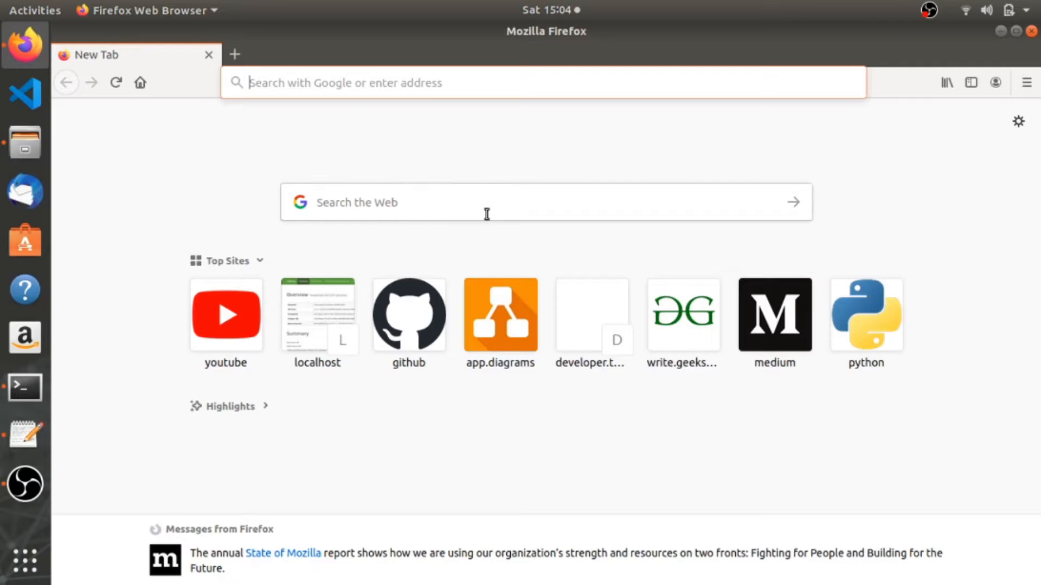
left_click(487, 214)
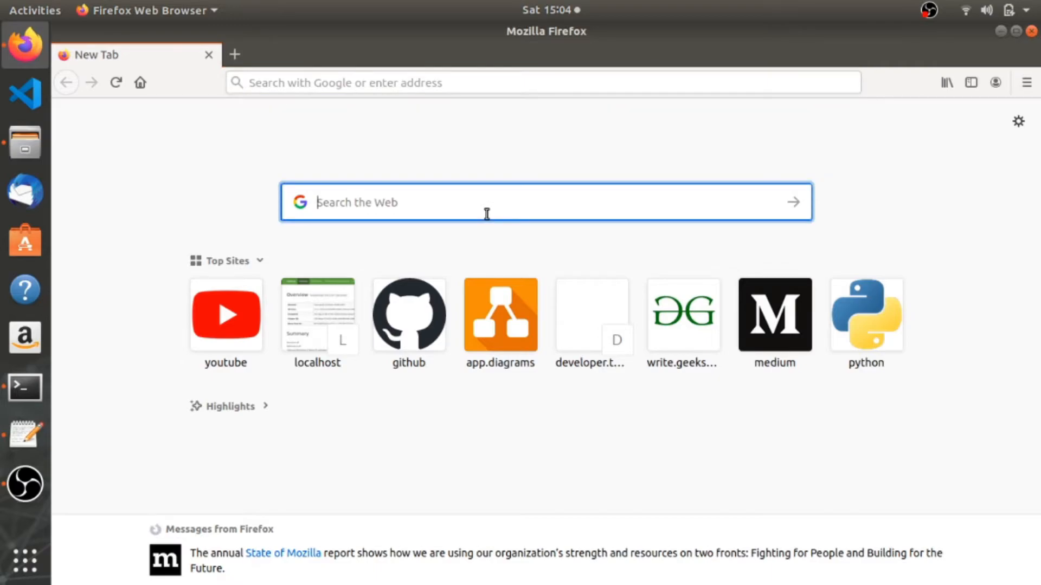
type("eclipse")
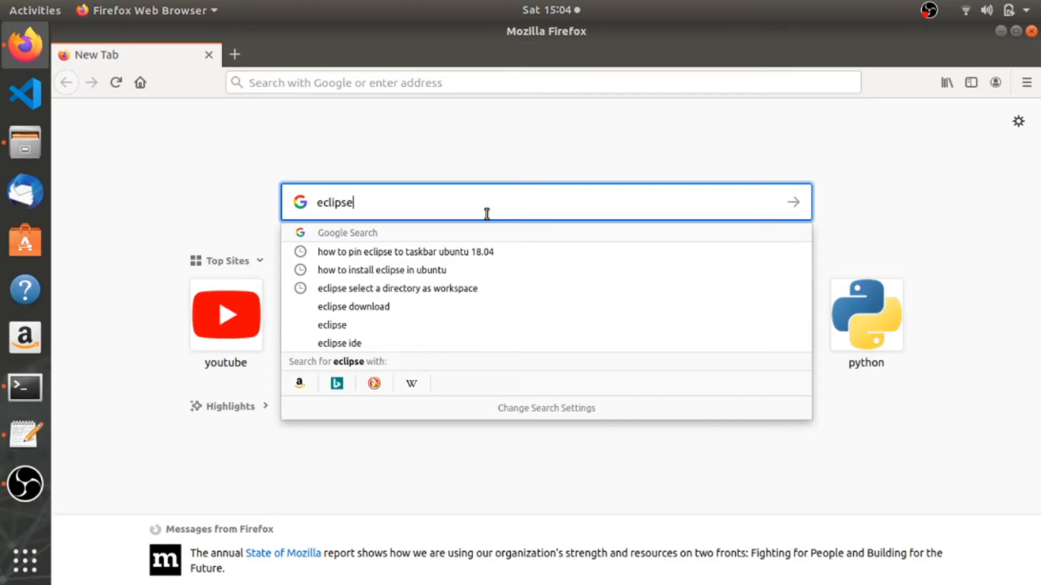
type(" dow")
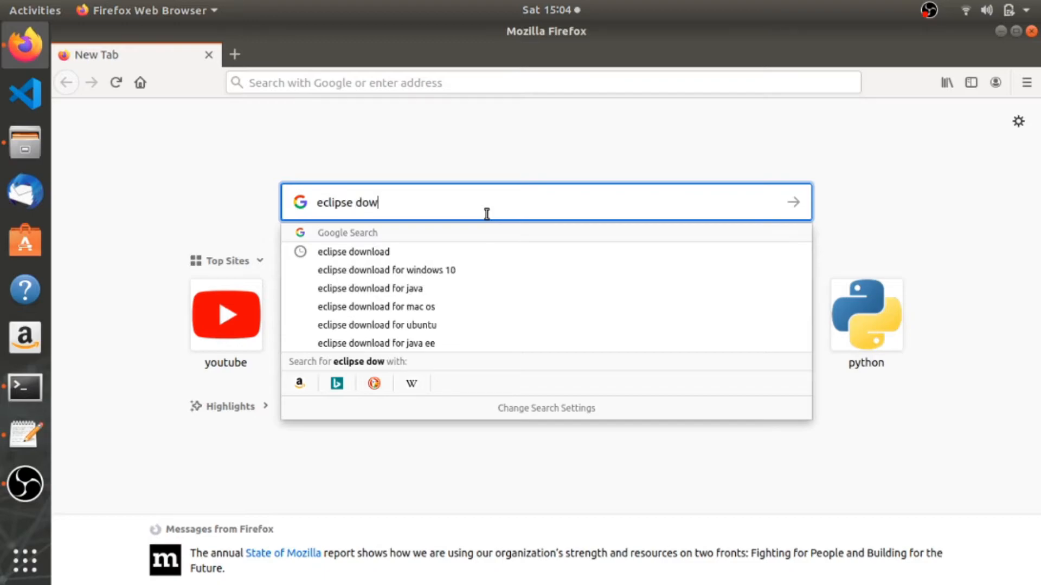
type("nload")
key("Return")
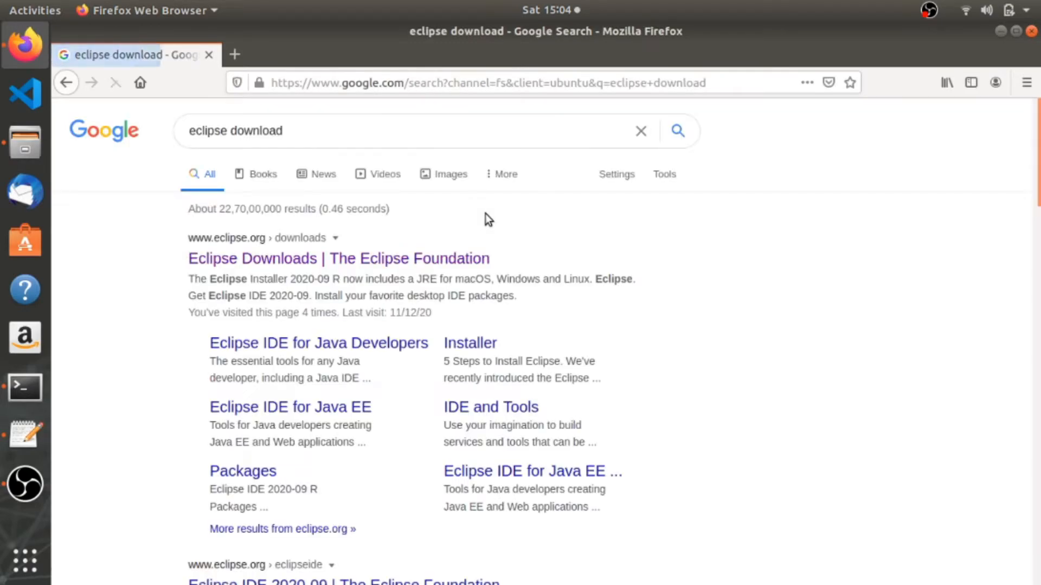
Open the Eclipse Foundation downloads page and examine the Eclipse IDE 2020-09 download section.
left_click(472, 262)
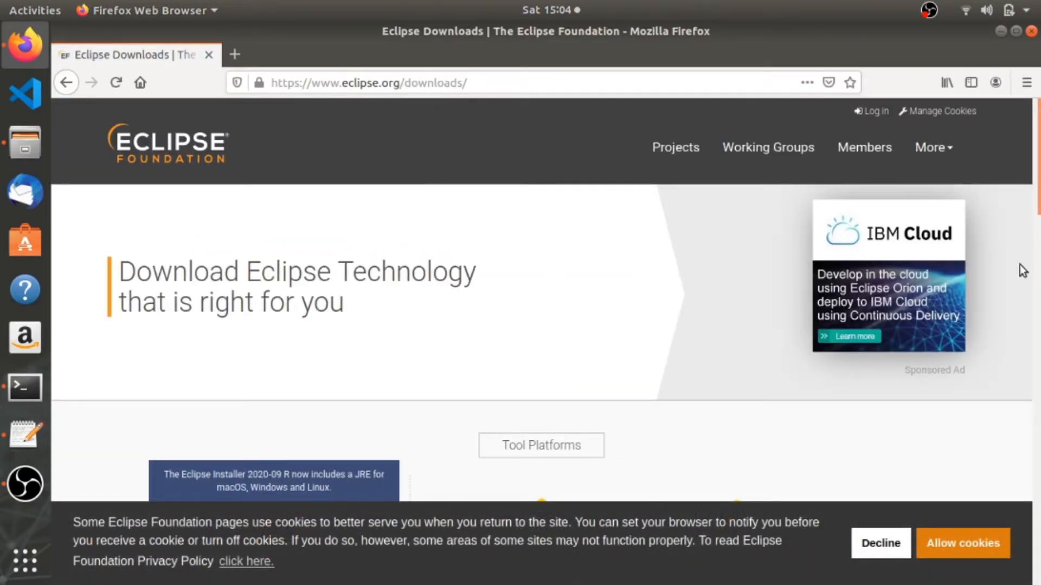
scroll(1038, 170, "down", 6)
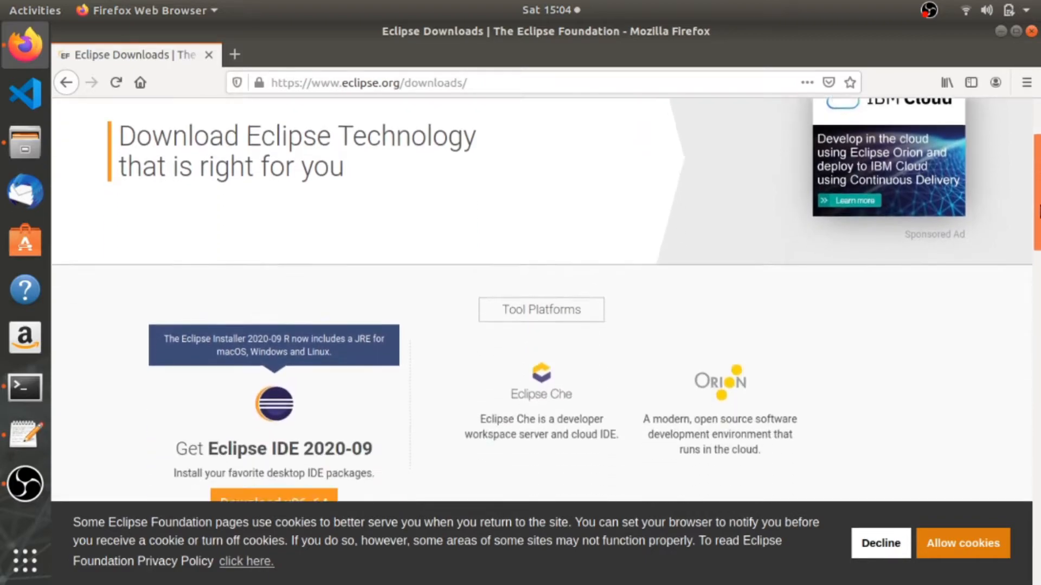
left_click_drag(116, 279, 471, 440)
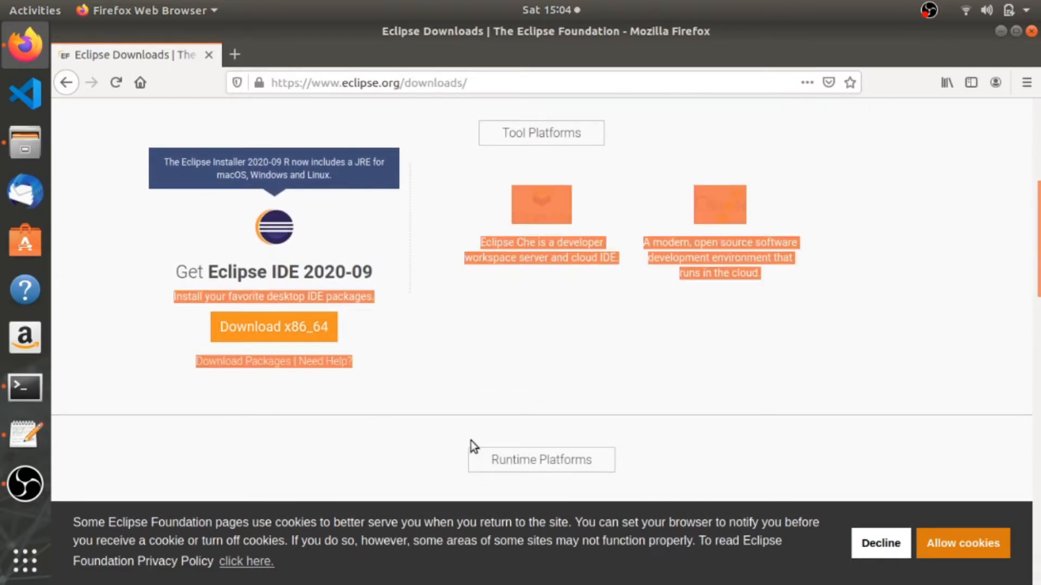
left_click(440, 366)
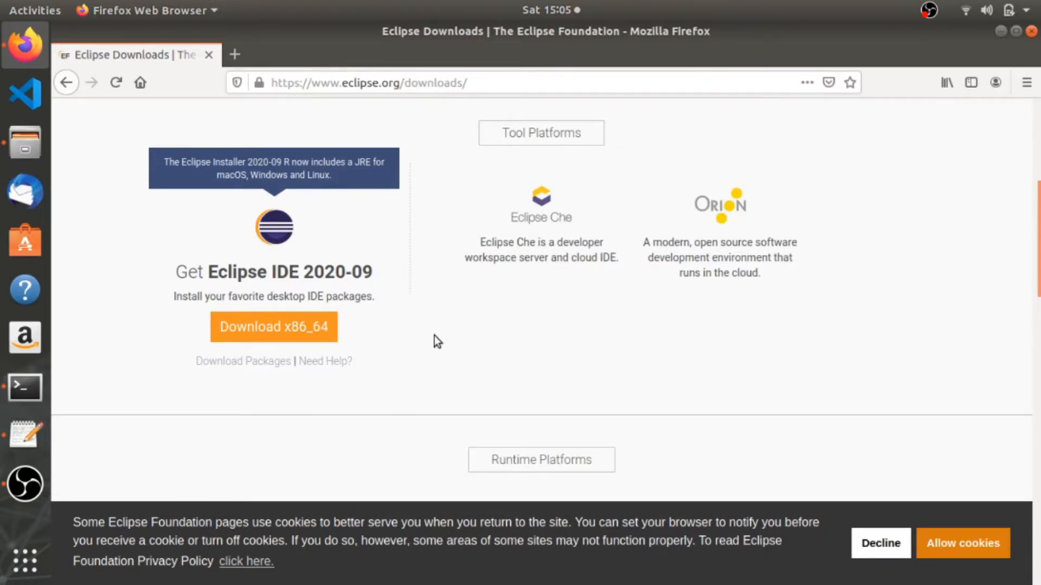
Switch to the Downloads folder in Files and view the extraction options for eclipse-inst-linux64.tar.gz without extracting it.
left_click(25, 142)
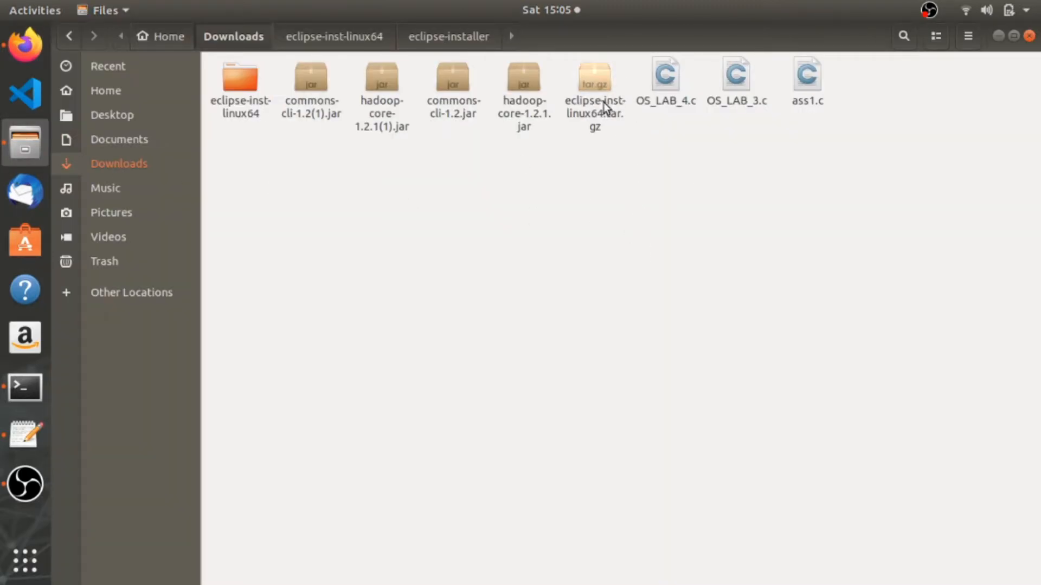
left_click_drag(598, 77, 588, 193)
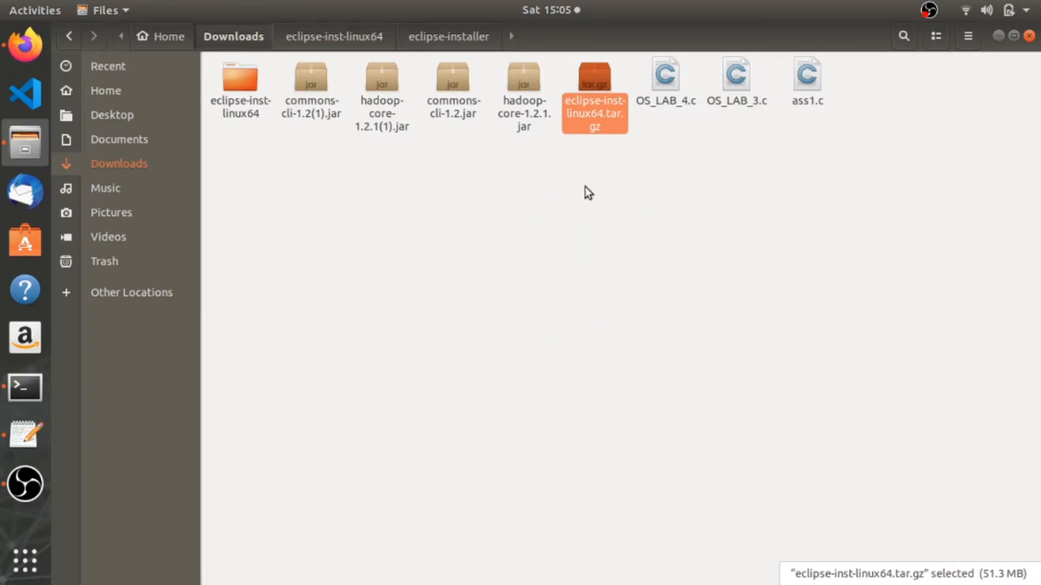
right_click(595, 87)
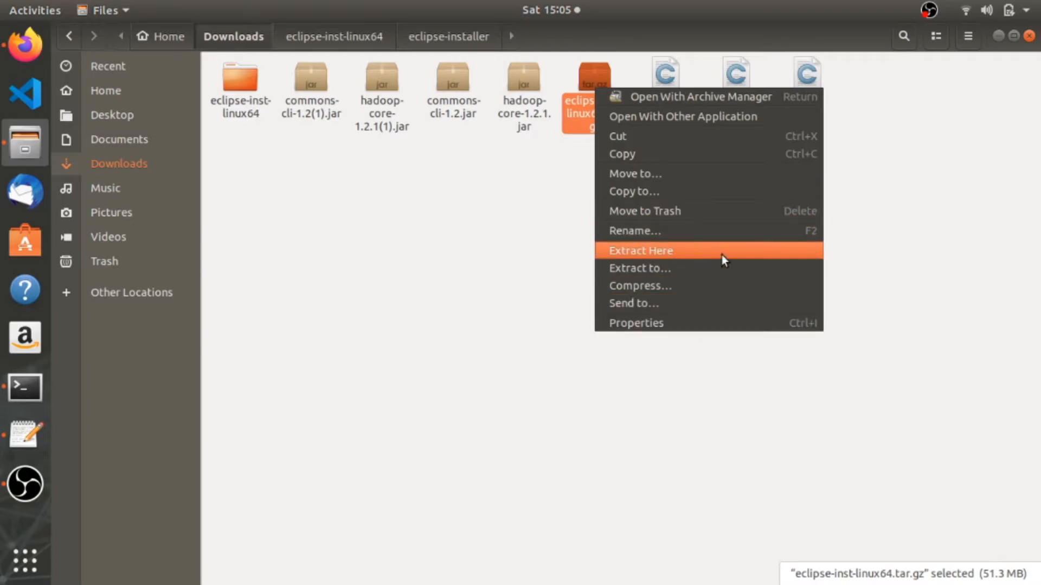
left_click(489, 301)
left_click(305, 170)
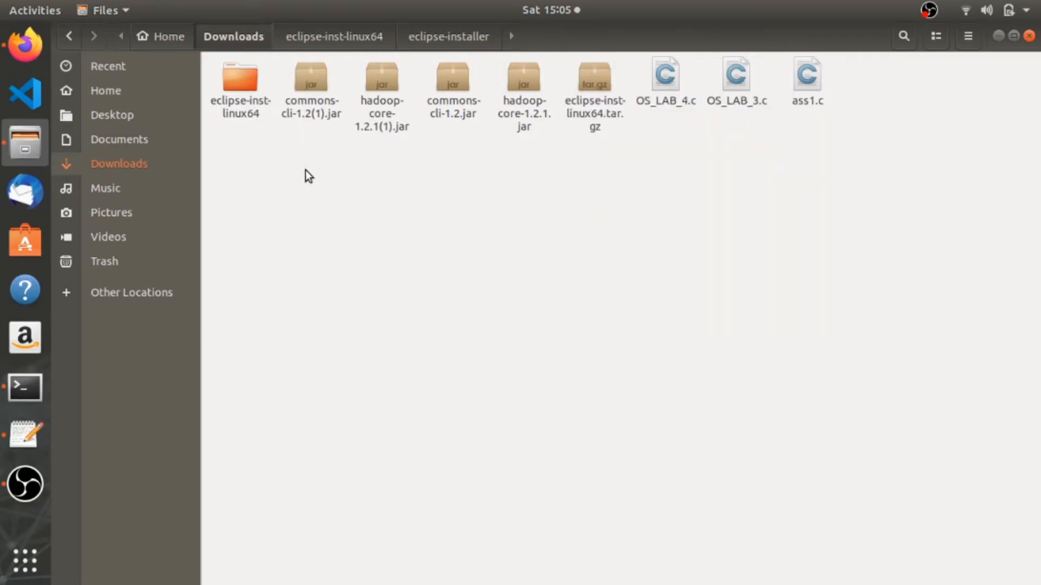
Open the extracted eclipse-inst-linux64 folder and its eclipse-installer subfolder.
left_click_drag(259, 91, 291, 185)
left_click(285, 141)
double_click(248, 93)
double_click(249, 93)
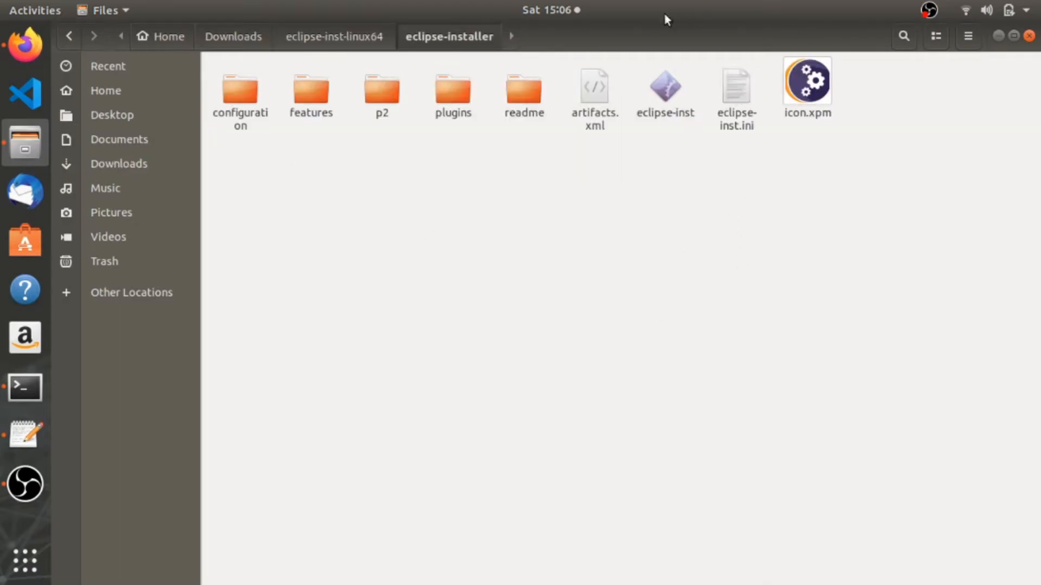
Run the eclipse-inst program from the eclipse-installer folder.
left_click_drag(625, 63, 699, 204)
left_click(699, 204)
left_click(669, 79)
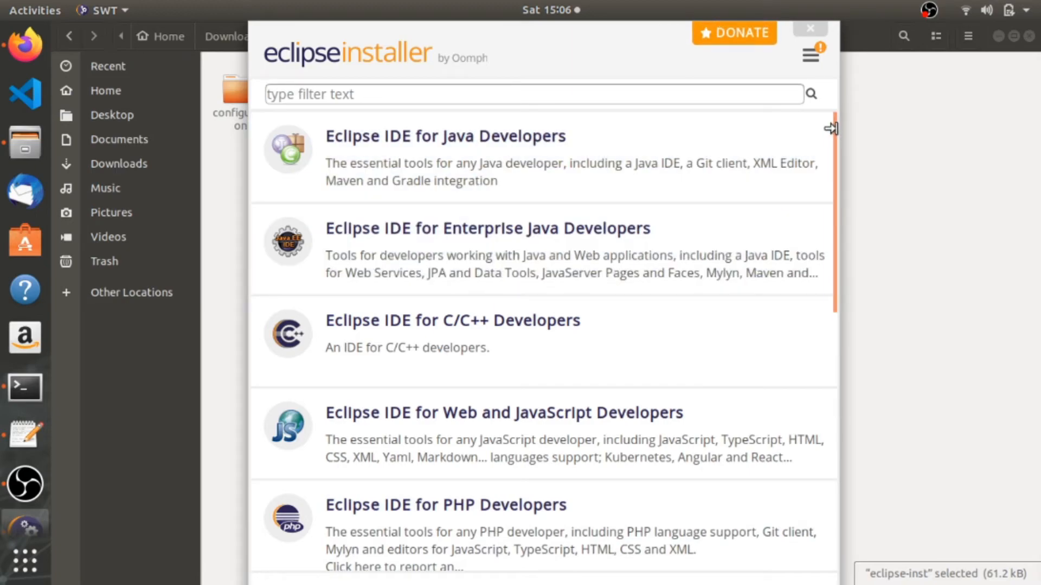
Install Eclipse IDE for Java Developers with the proposed Java VM and installation folder, and launch it.
left_click_drag(830, 124, 450, 100)
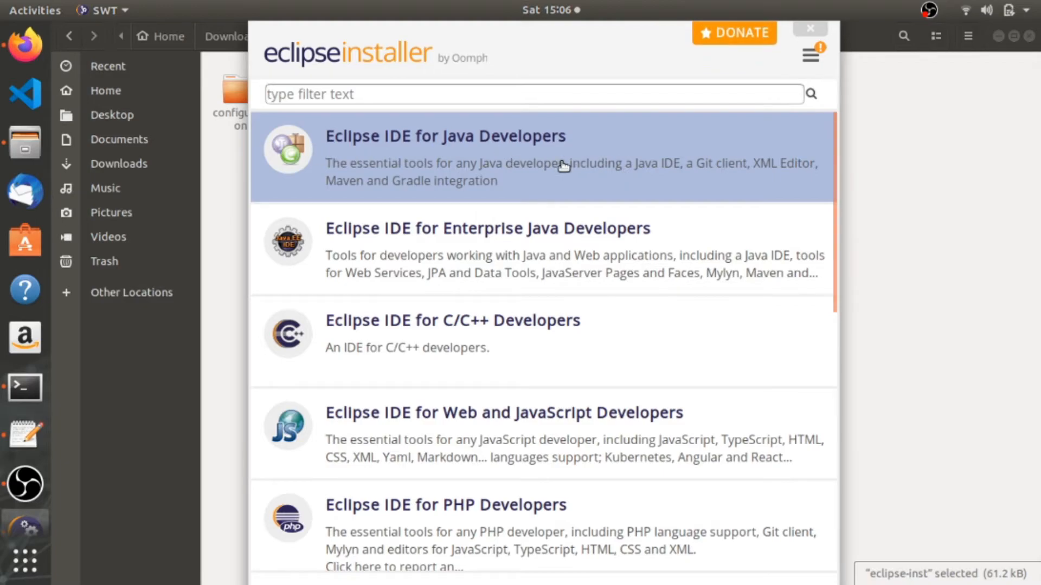
left_click(582, 172)
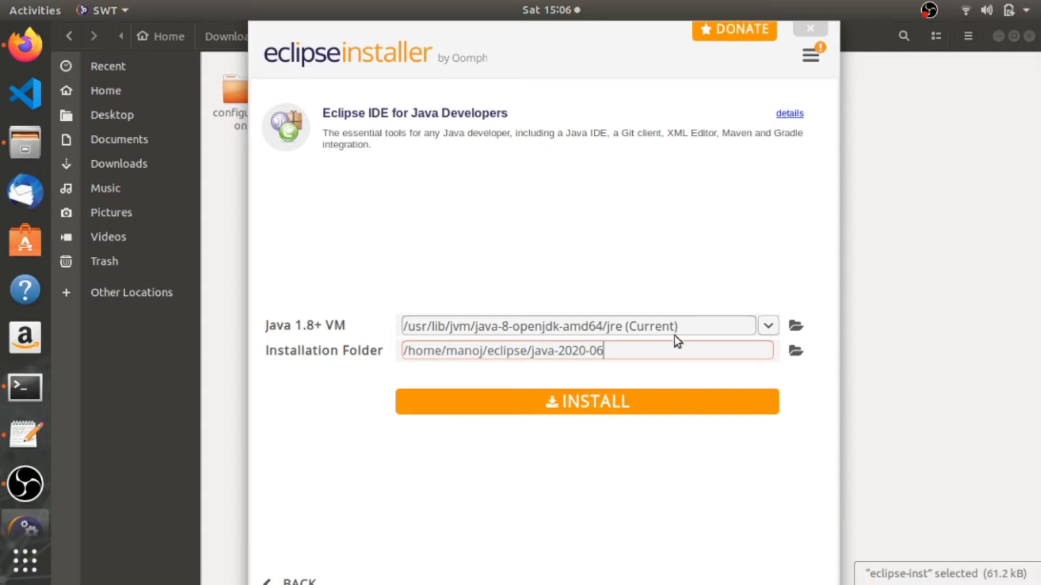
left_click(615, 401)
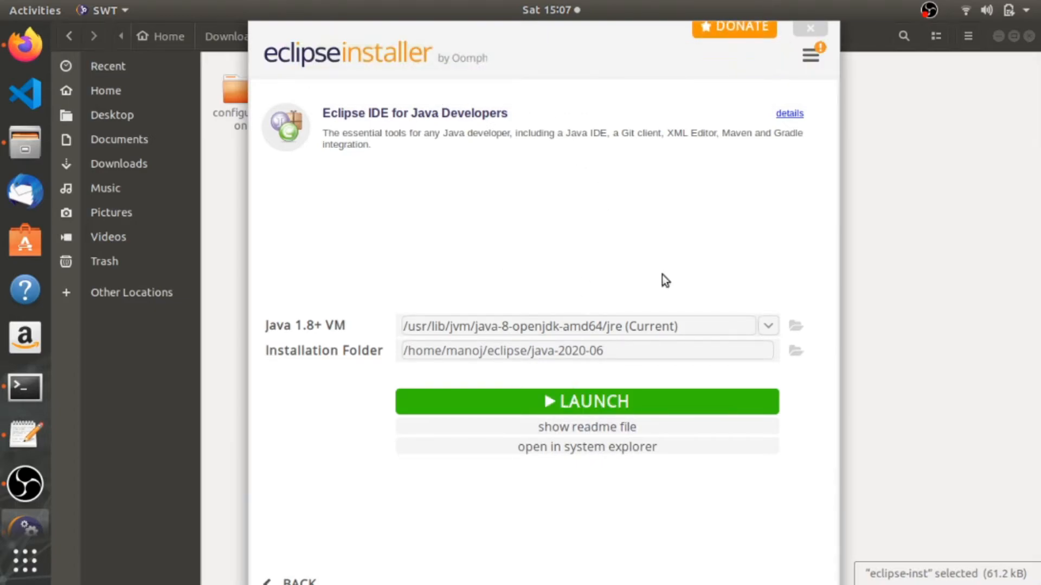
left_click(590, 407)
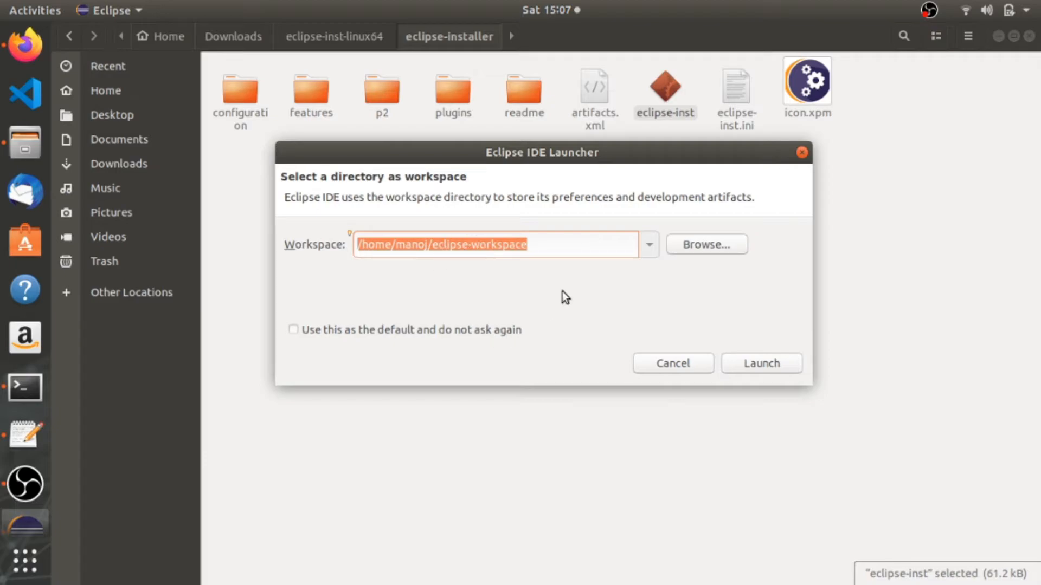
View the workspace directory chooser without picking a folder, and inspect the proposed eclipse-workspace path.
left_click(675, 249)
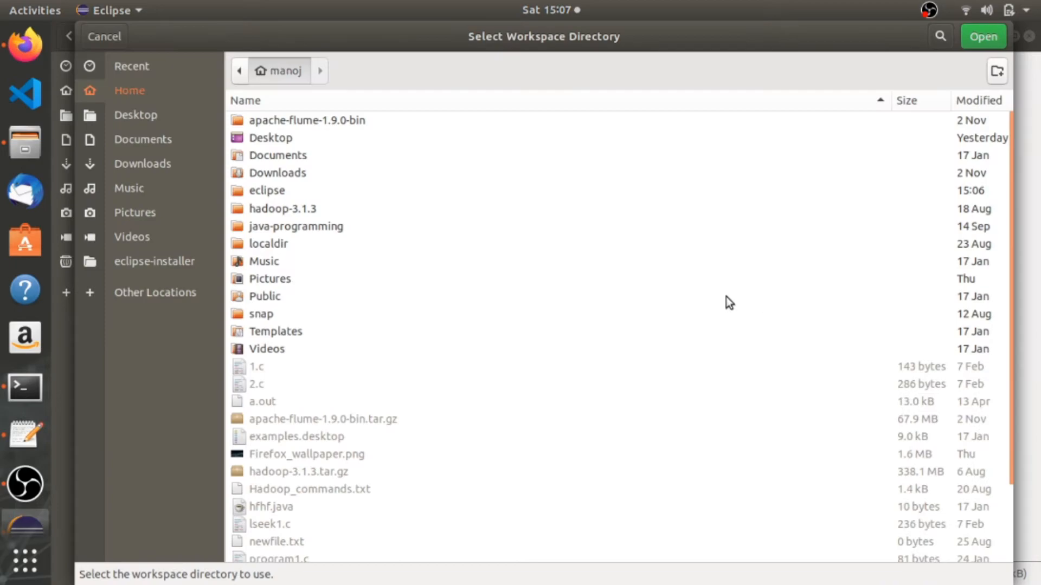
left_click(108, 34)
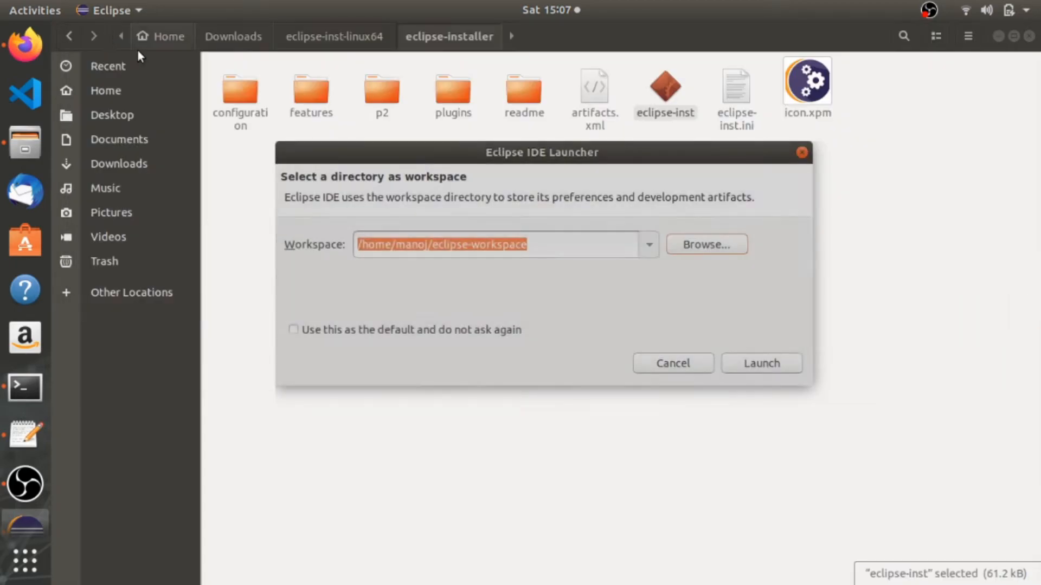
left_click_drag(548, 238, 395, 244)
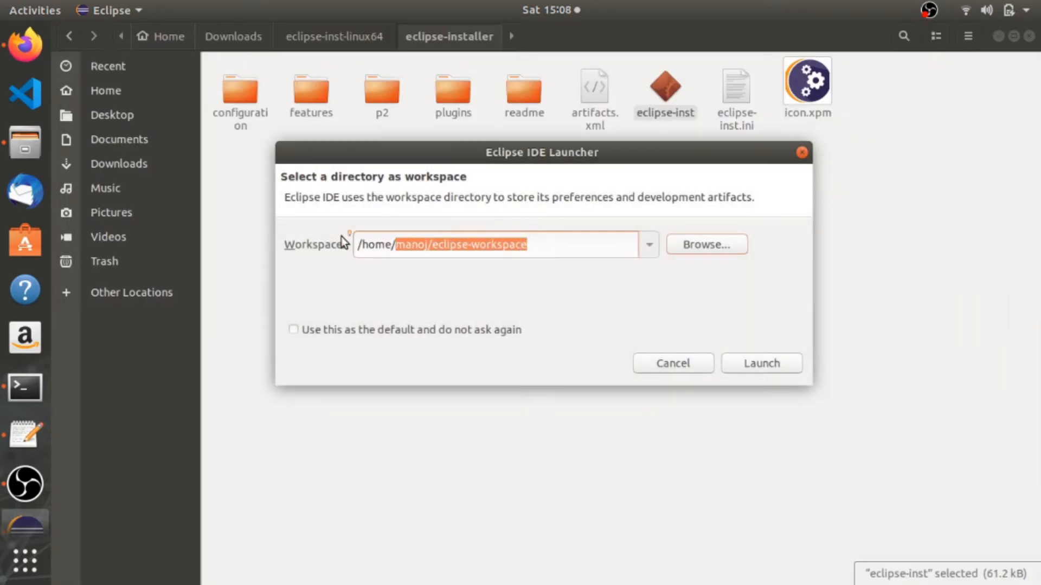
Launch Eclipse with the proposed eclipse-workspace directory as workspace, and exit the IDE once its Welcome page has loaded.
left_click(579, 239)
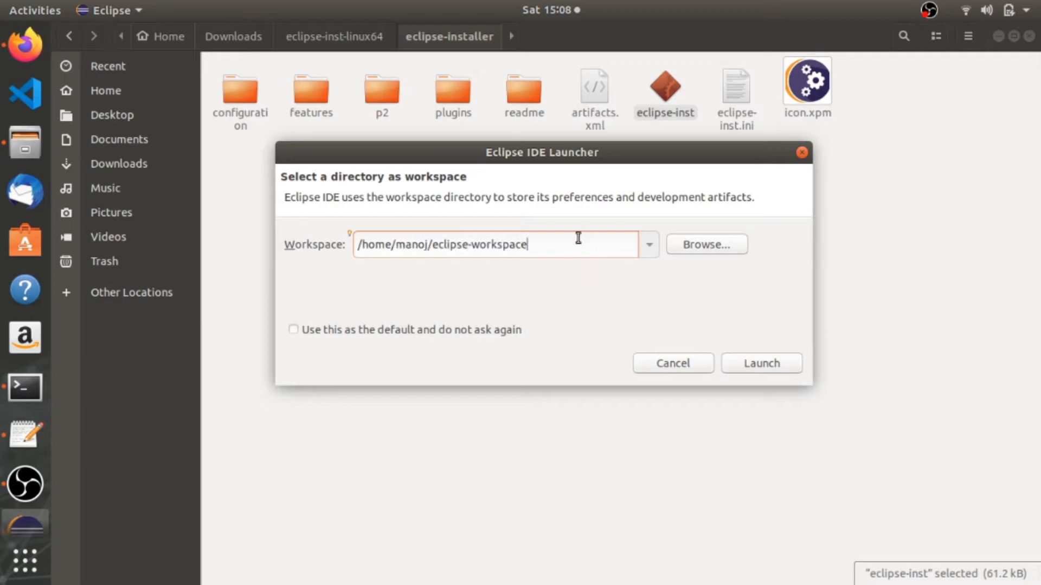
left_click(783, 363)
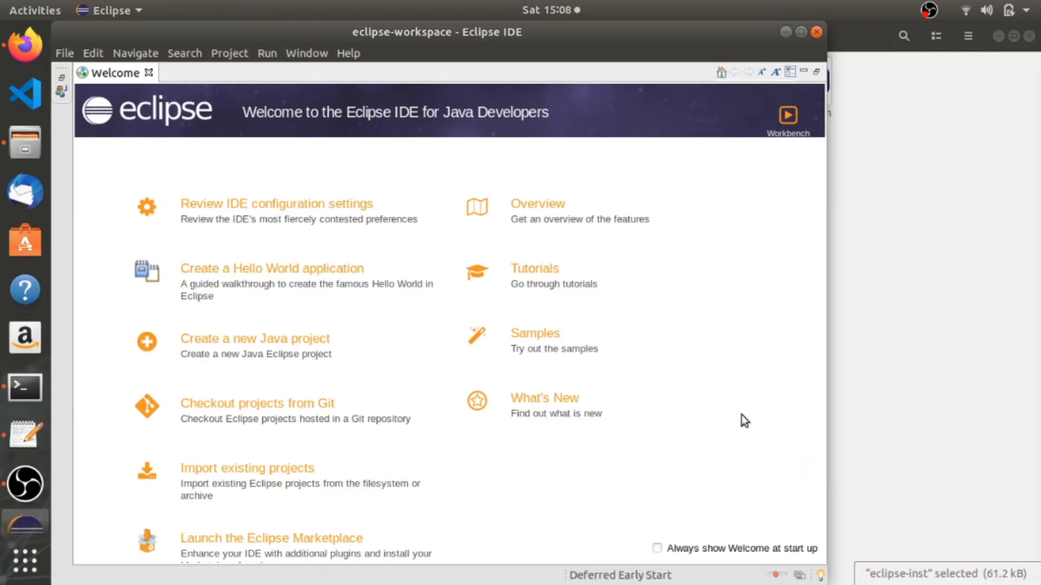
left_click(816, 33)
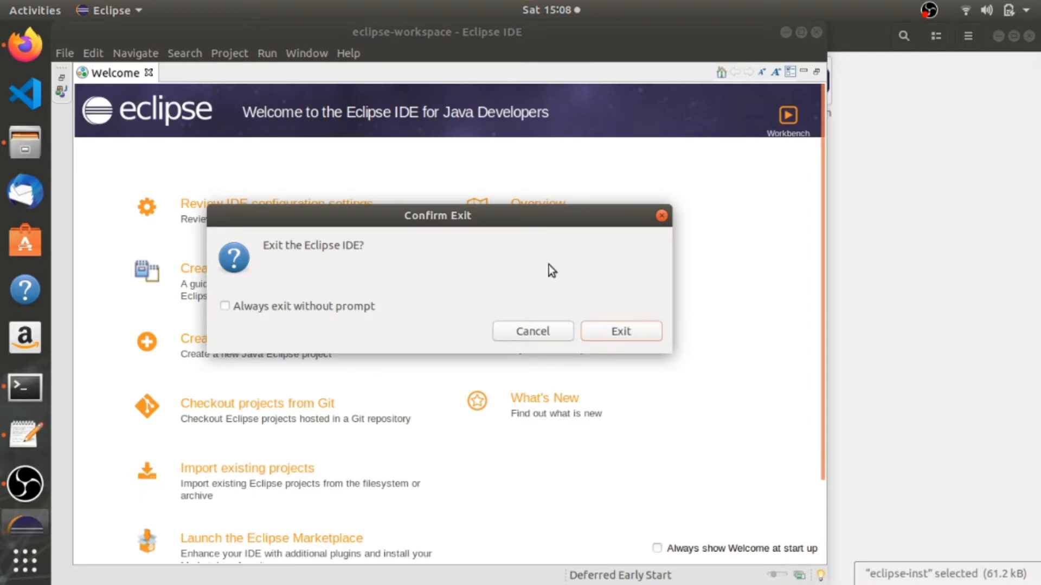
left_click(589, 332)
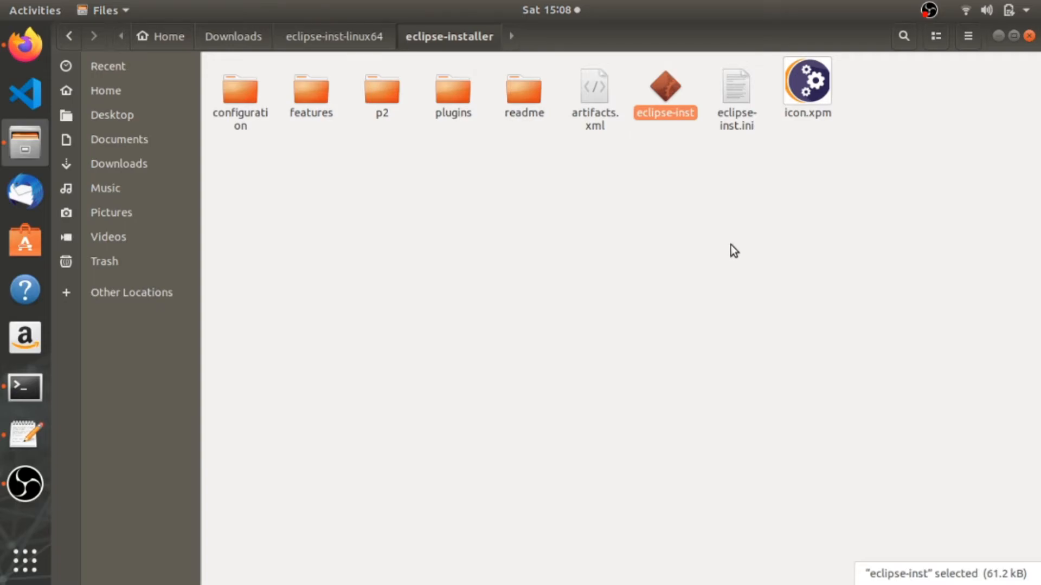
Close the file manager window and the Eclipse Downloads page in the browser.
left_click(730, 245)
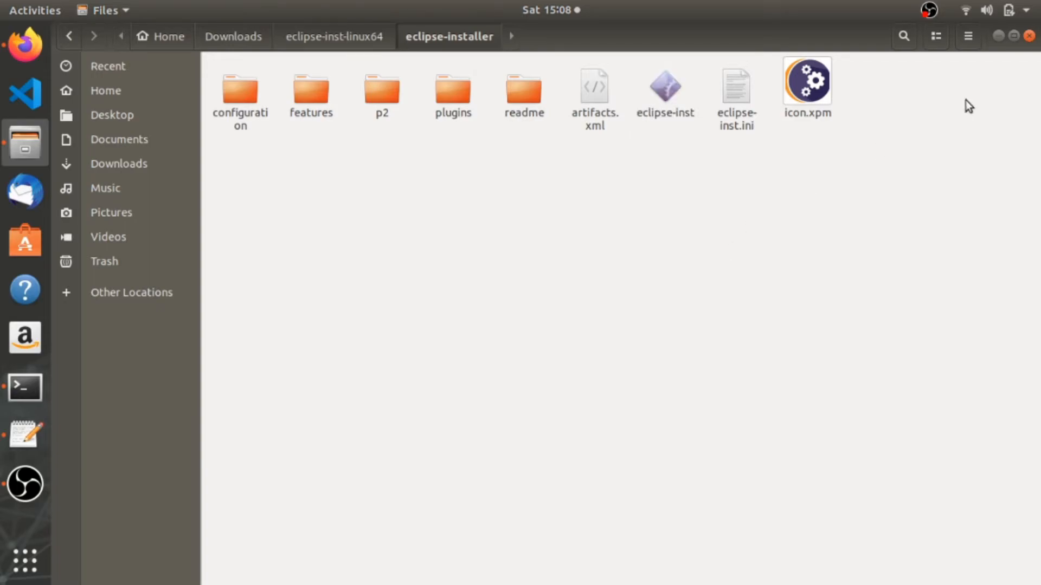
left_click(1030, 37)
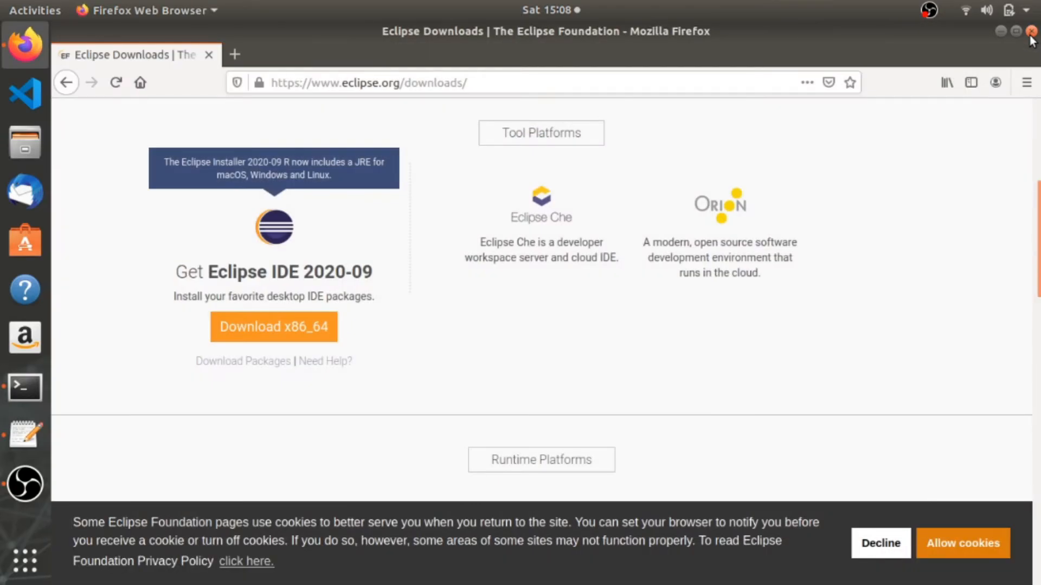
left_click(209, 56)
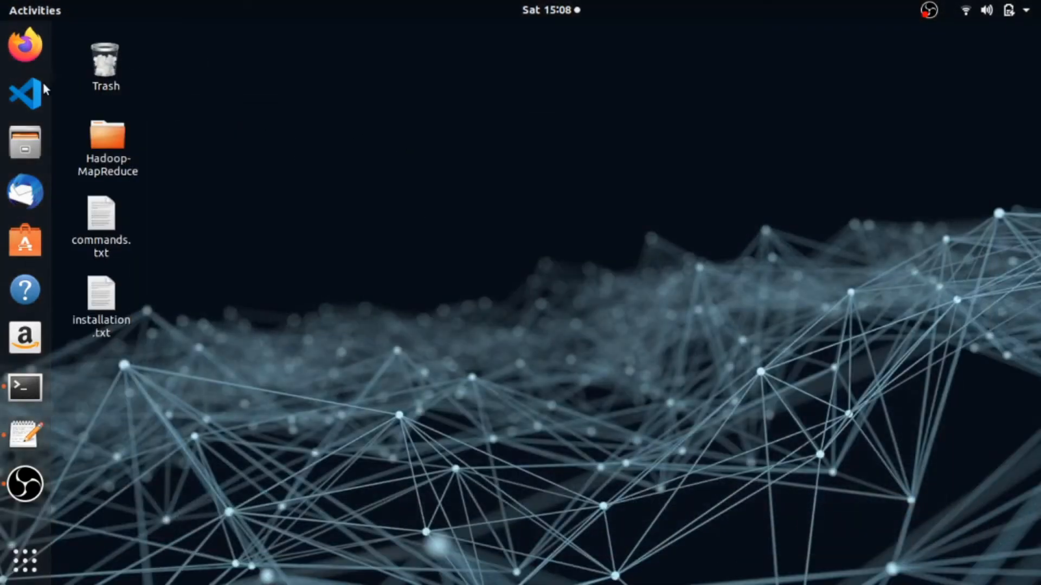
Open the file manager at the home folder and go to the installed program's folder eclipse/java-2020-06/eclipse.
left_click(27, 143)
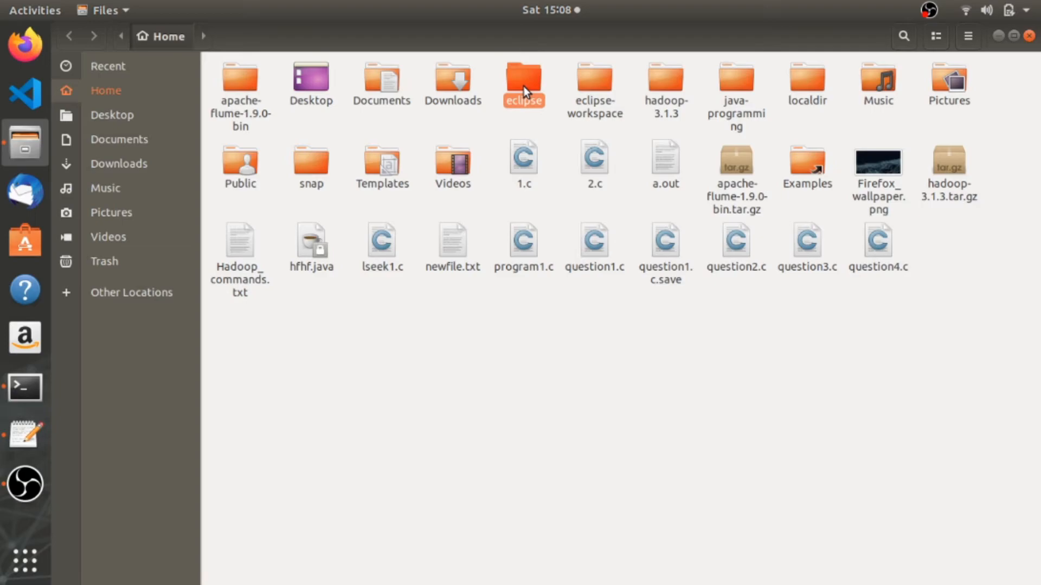
double_click(525, 90)
left_click(69, 36)
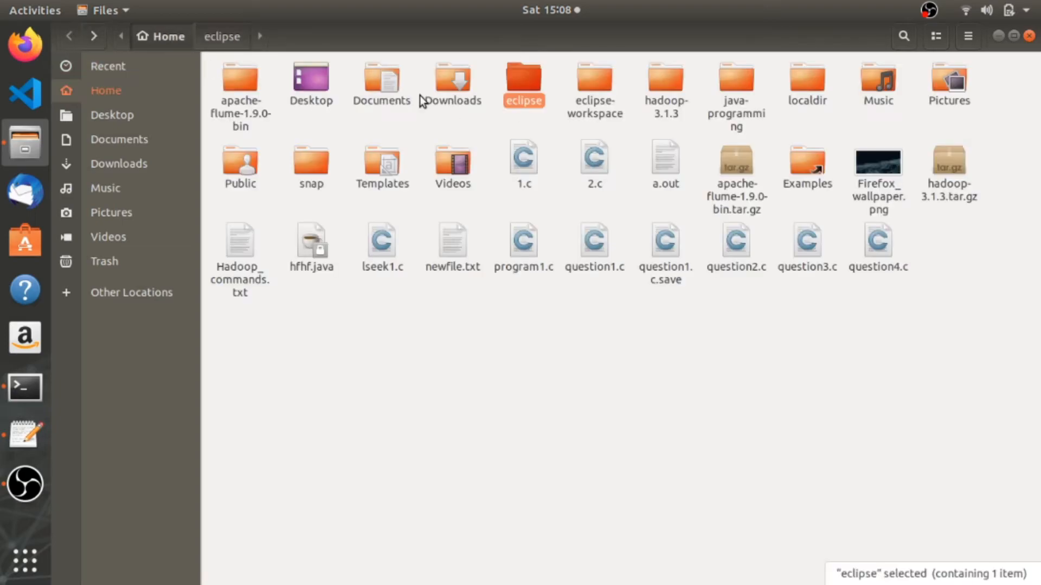
left_click_drag(596, 87, 602, 372)
left_click(601, 372)
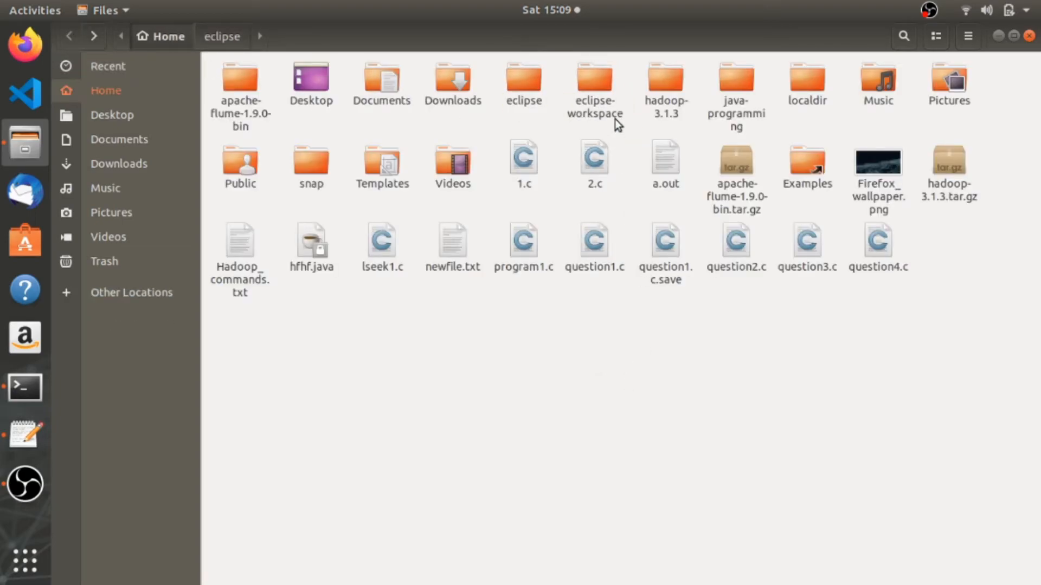
double_click(516, 95)
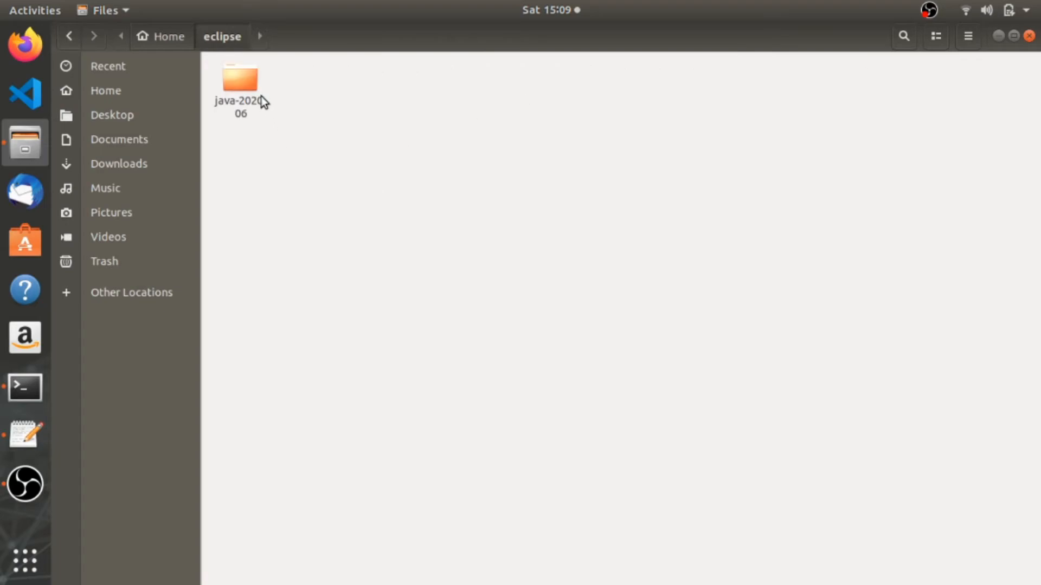
key("alt+Left")
double_click(528, 81)
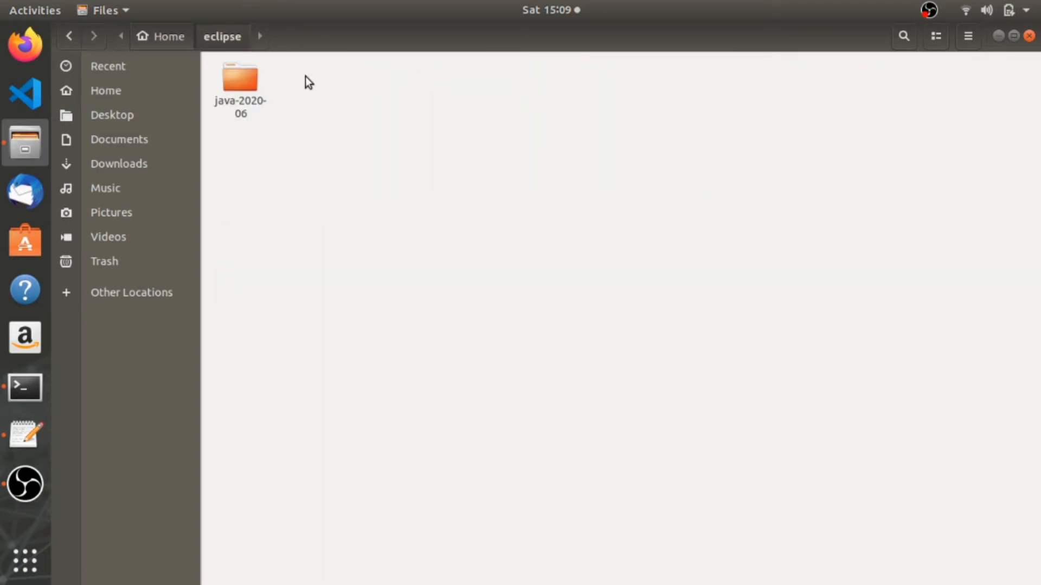
double_click(230, 87)
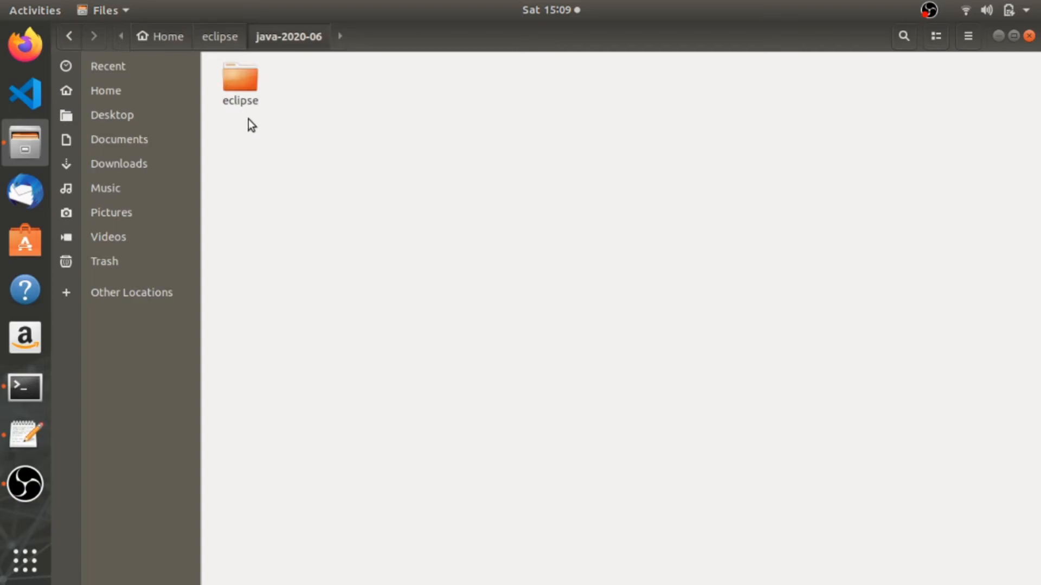
double_click(251, 80)
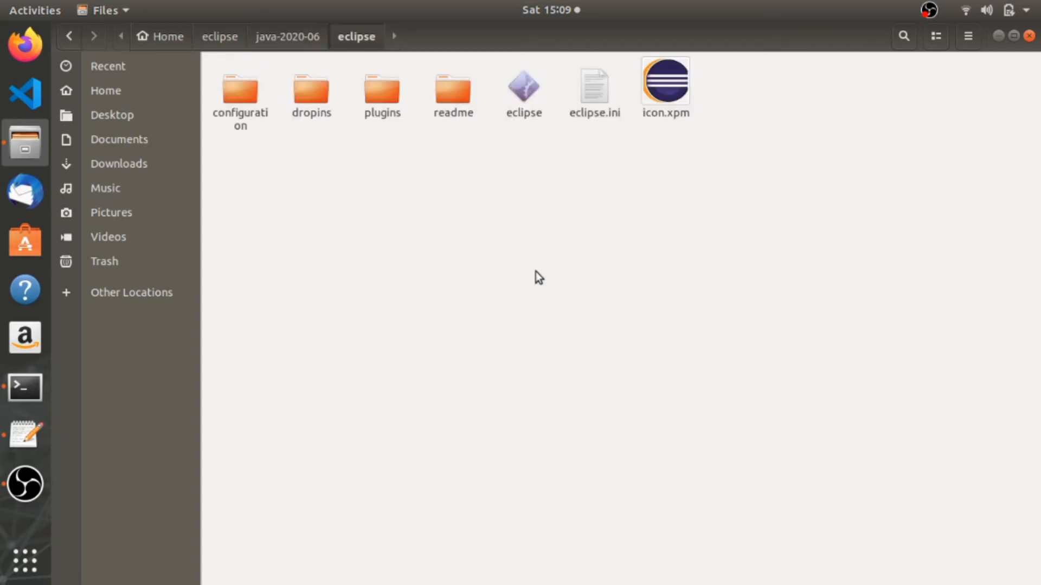
Run the eclipse program from this folder, launch it with the proposed eclipse-workspace directory, and maximize the IDE window.
left_click_drag(533, 86, 534, 145)
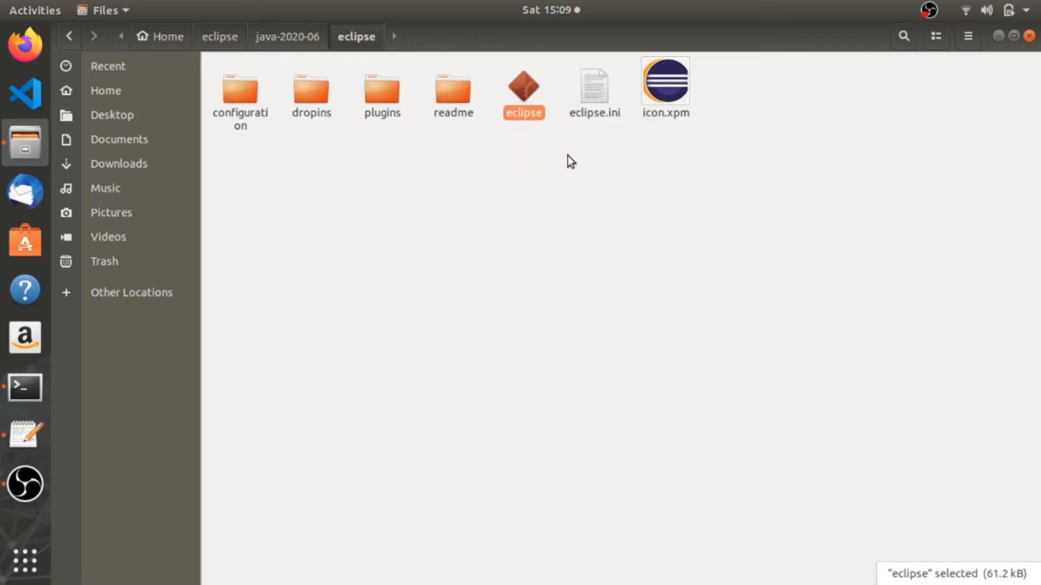
left_click(568, 156)
left_click(535, 86)
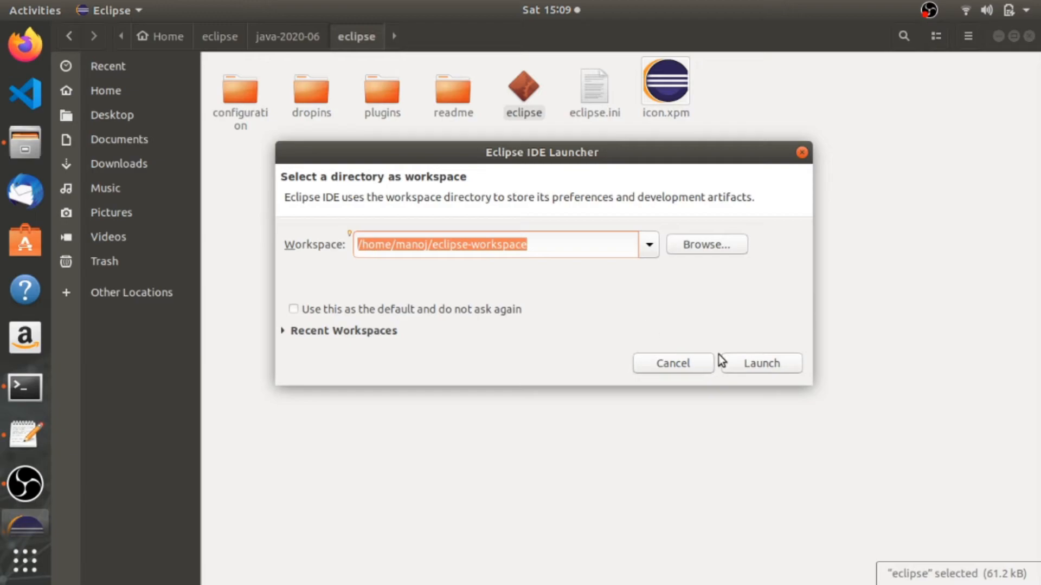
left_click(744, 368)
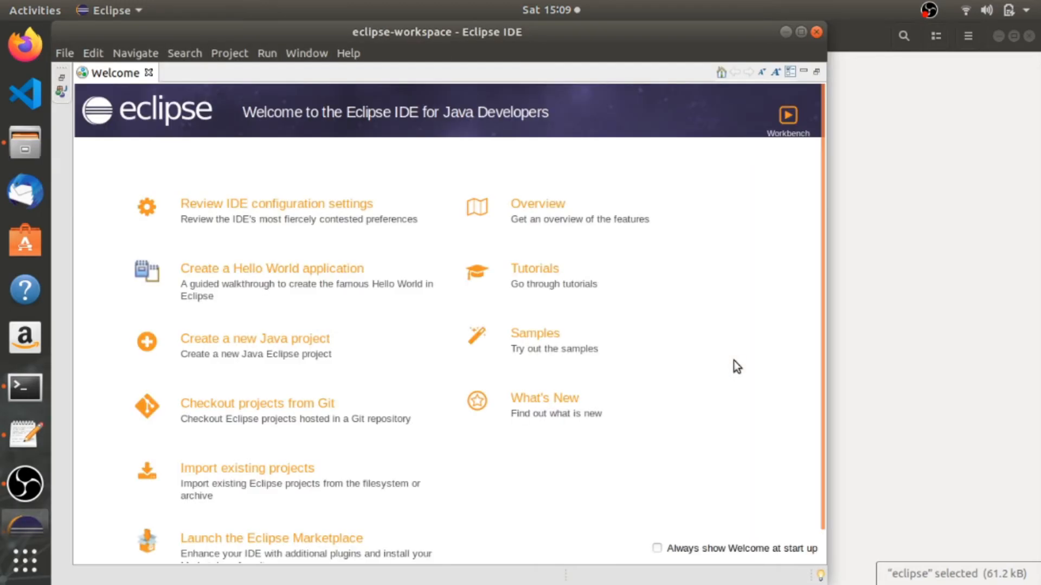
left_click_drag(672, 44, 779, 1)
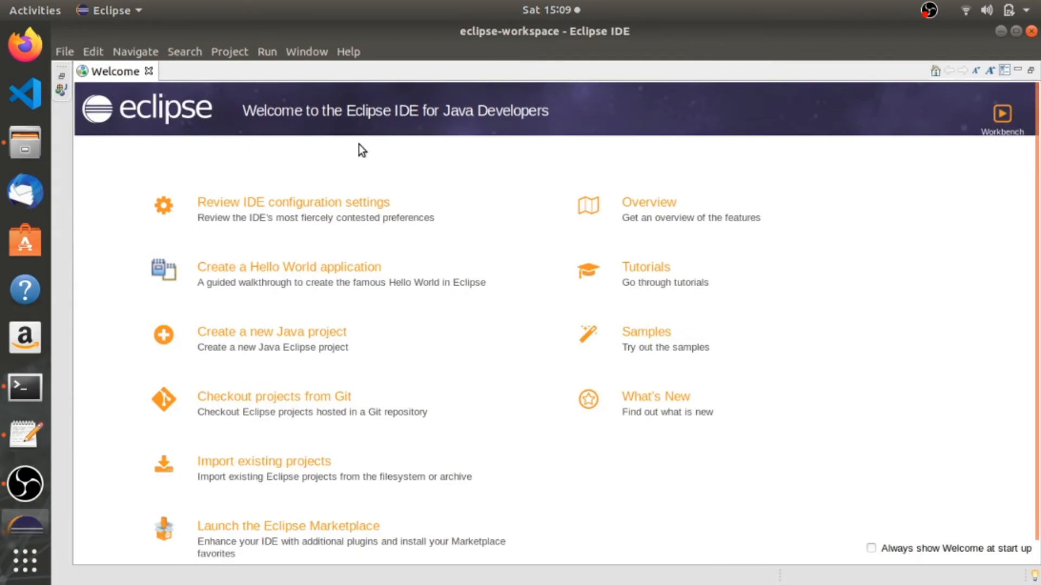
Create a Java project named hello_wprld in the default location, using the project specific JRE java-8-openjdk-amd64.
left_click(64, 52)
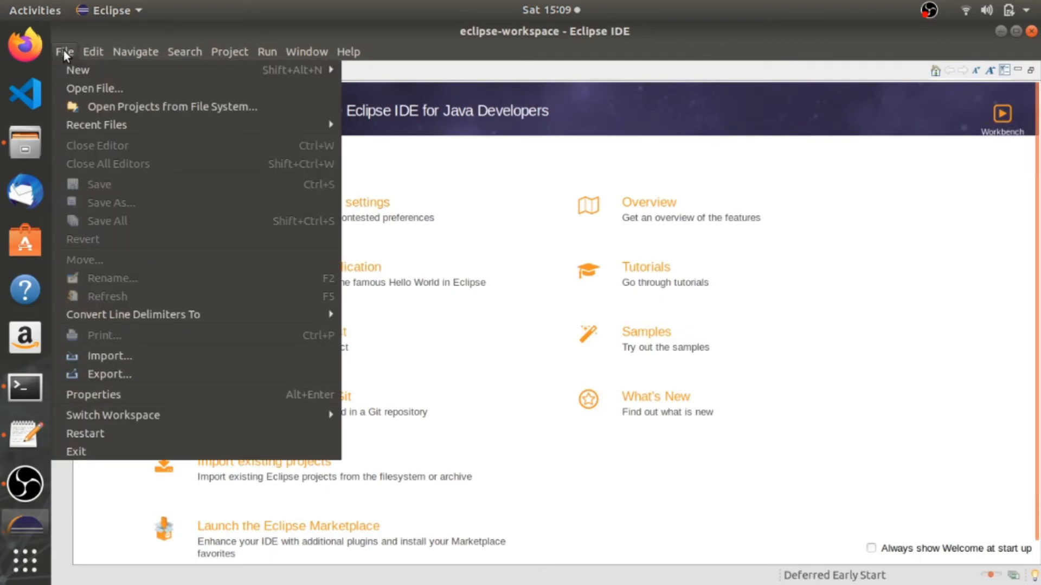
mouse_move(122, 76)
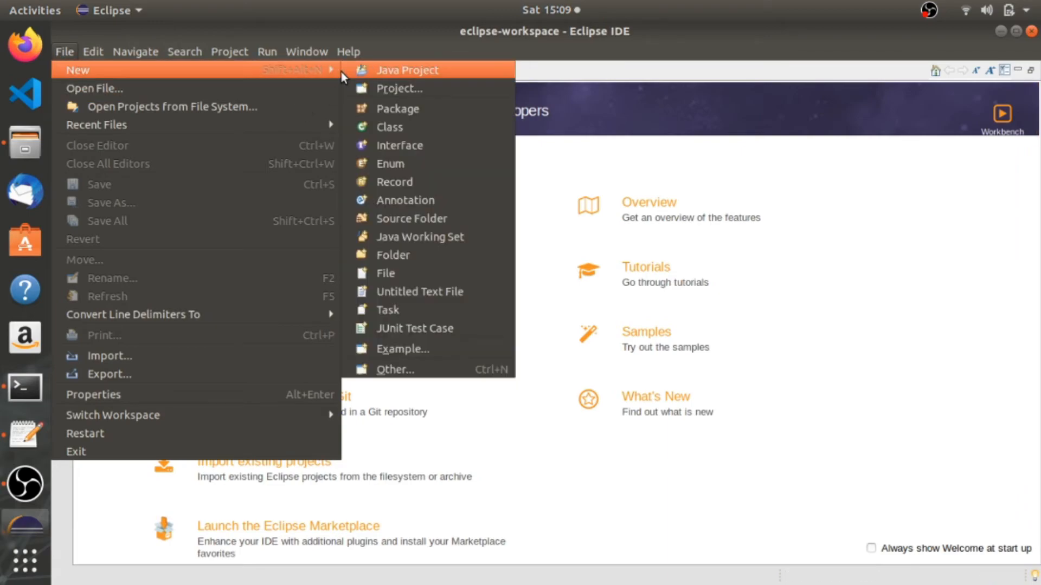
left_click(369, 69)
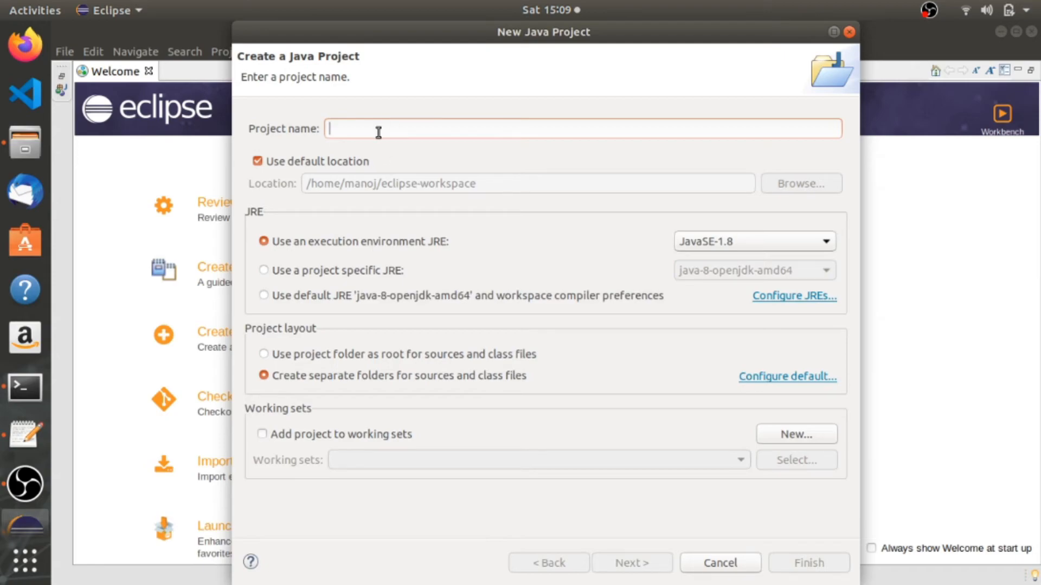
type("he")
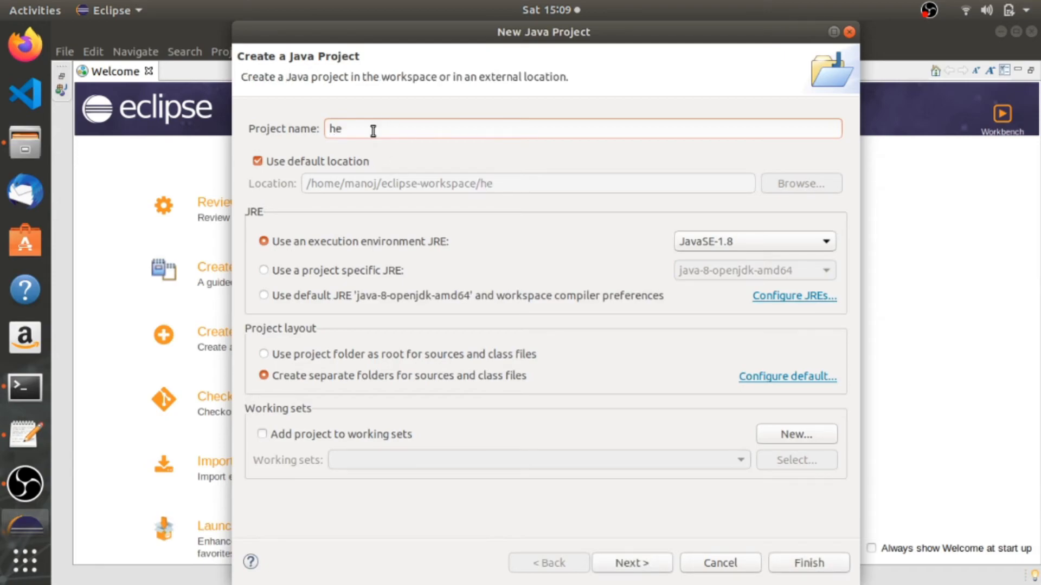
type("llo_wprld")
left_click(298, 264)
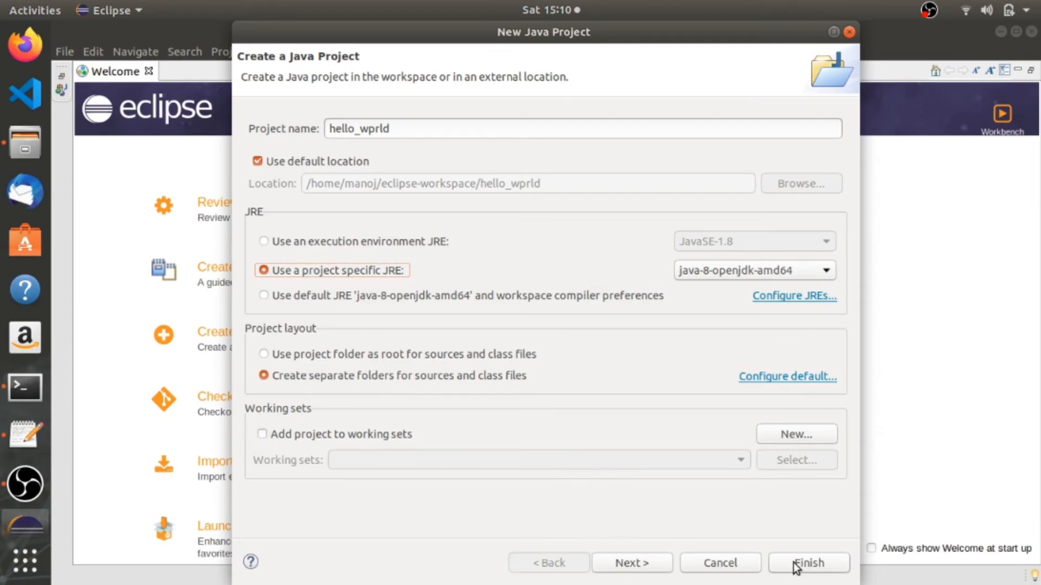
left_click(659, 563)
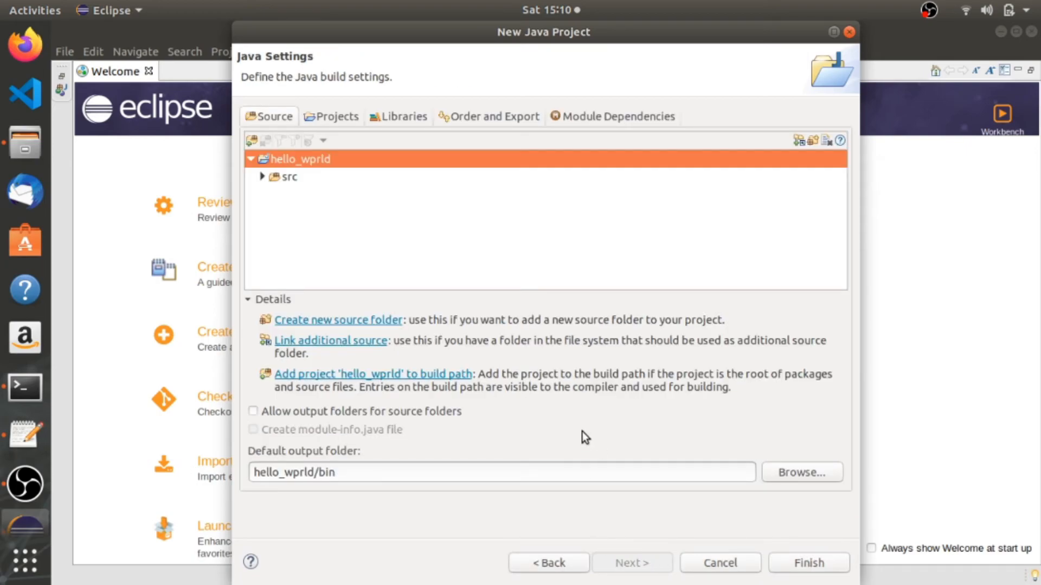
left_click(835, 566)
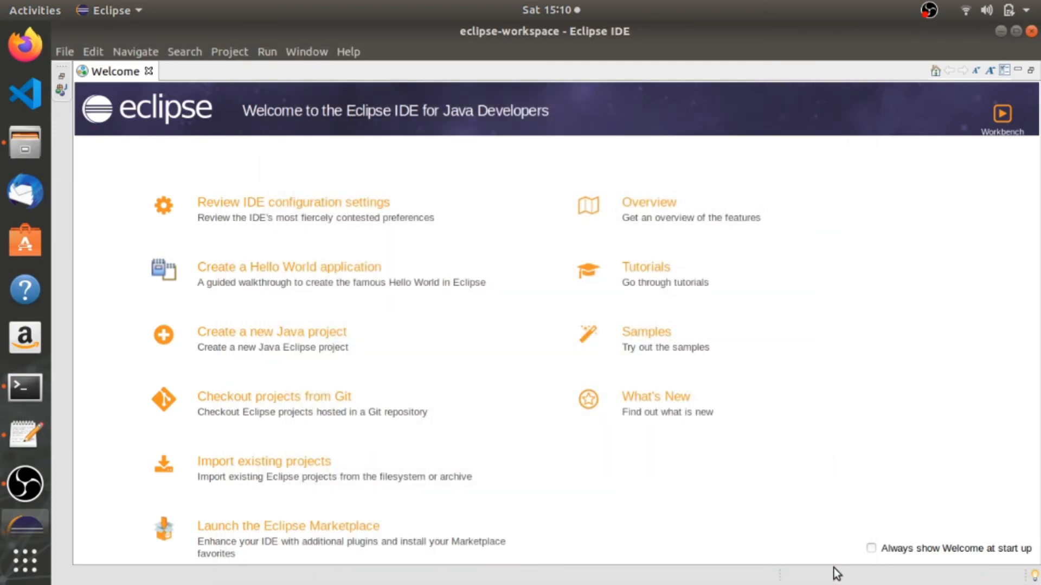
Close the Welcome page and expand the hello_wprld project in the Package Explorer.
left_click(148, 71)
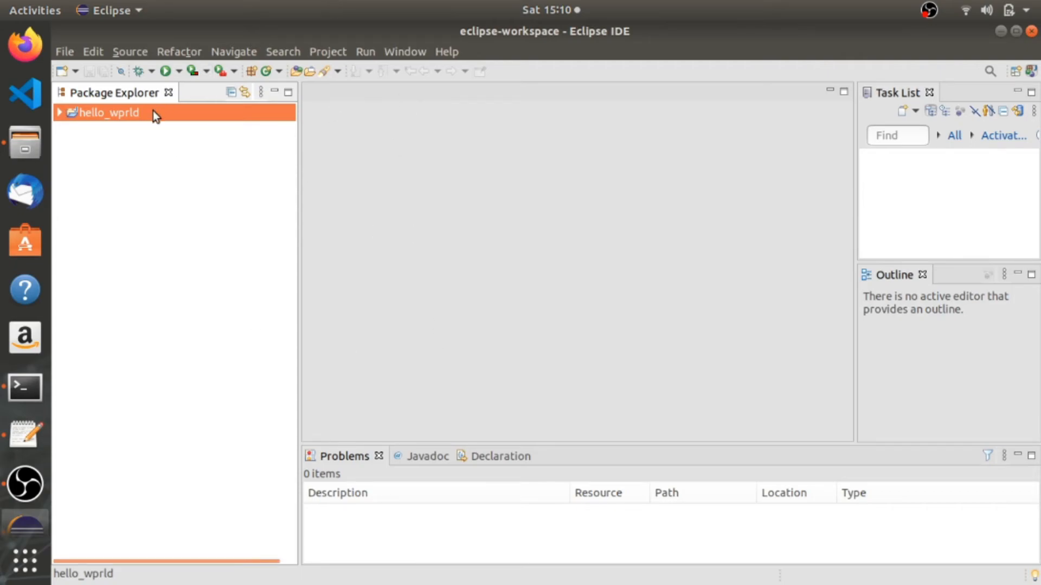
double_click(128, 112)
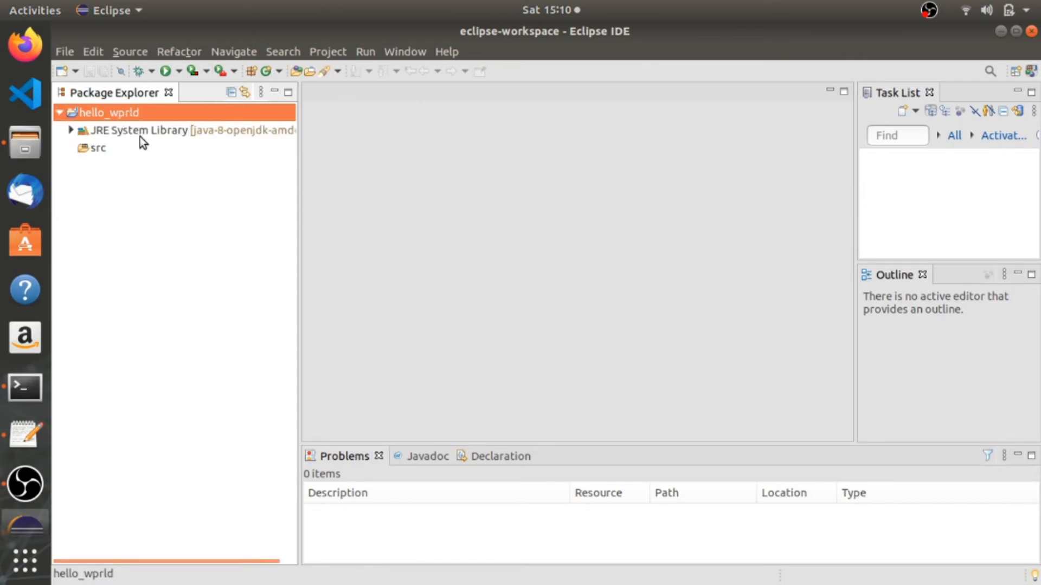
Create a public class named hello in the project's src folder, with a public static void main(String[] args) method stub.
left_click(112, 152)
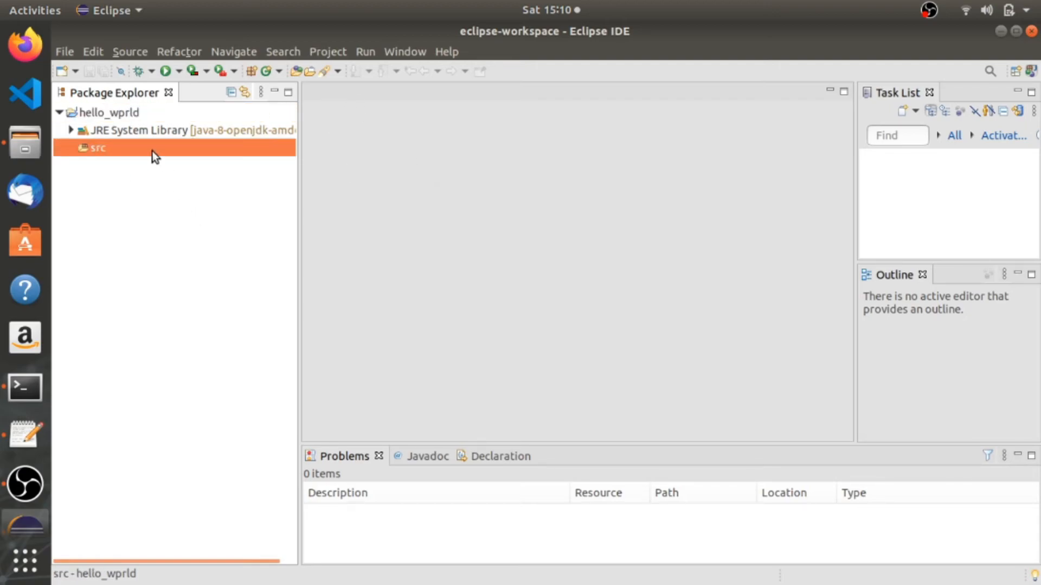
right_click(98, 150)
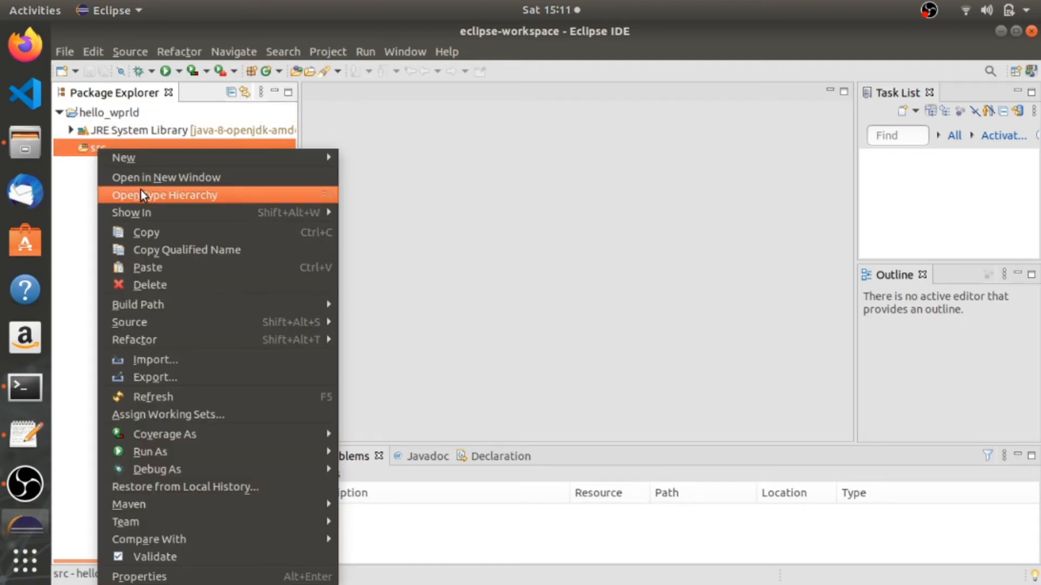
mouse_move(154, 159)
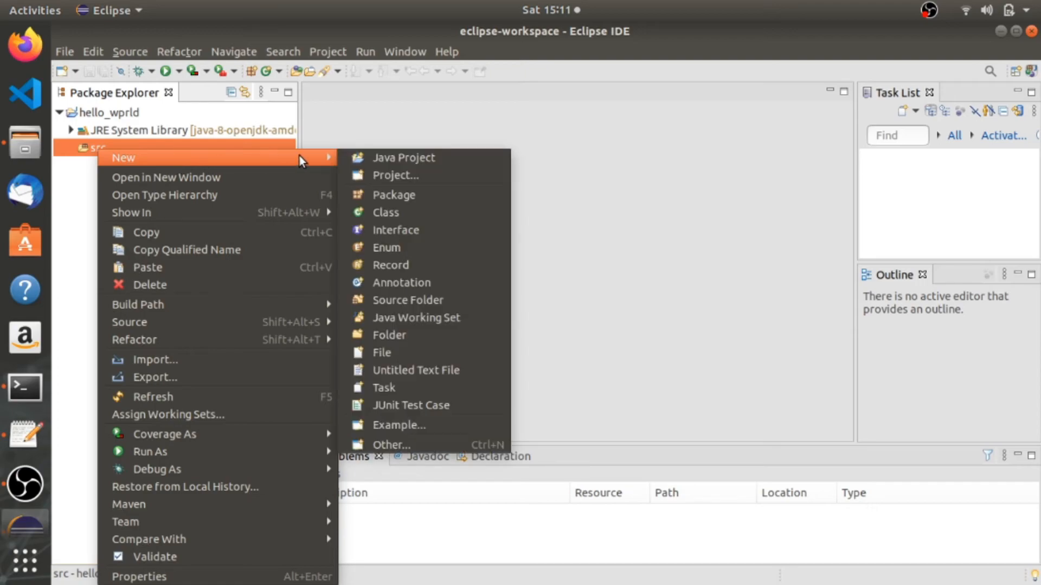
left_click(361, 212)
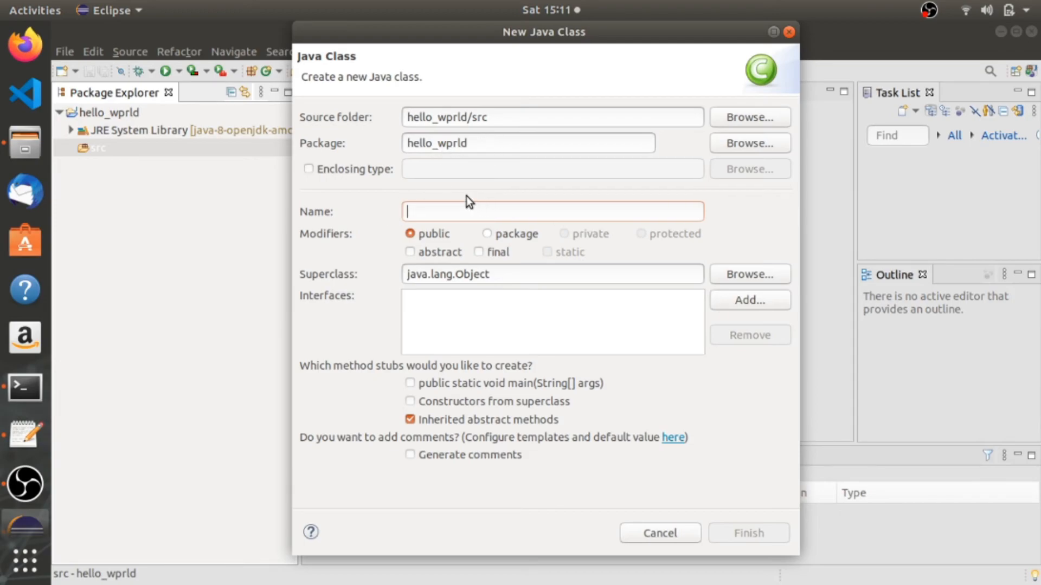
type("hello")
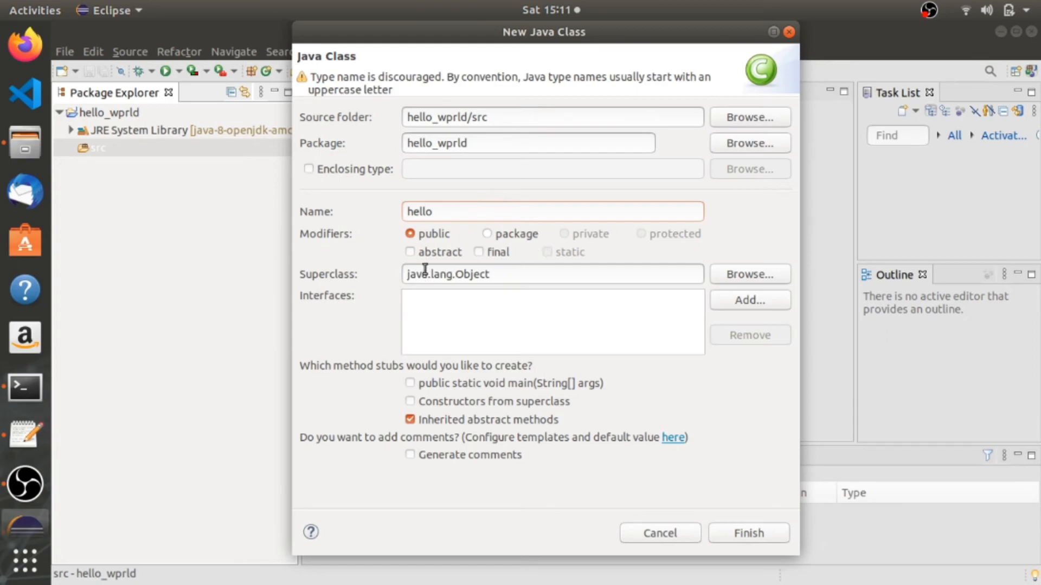
left_click(410, 385)
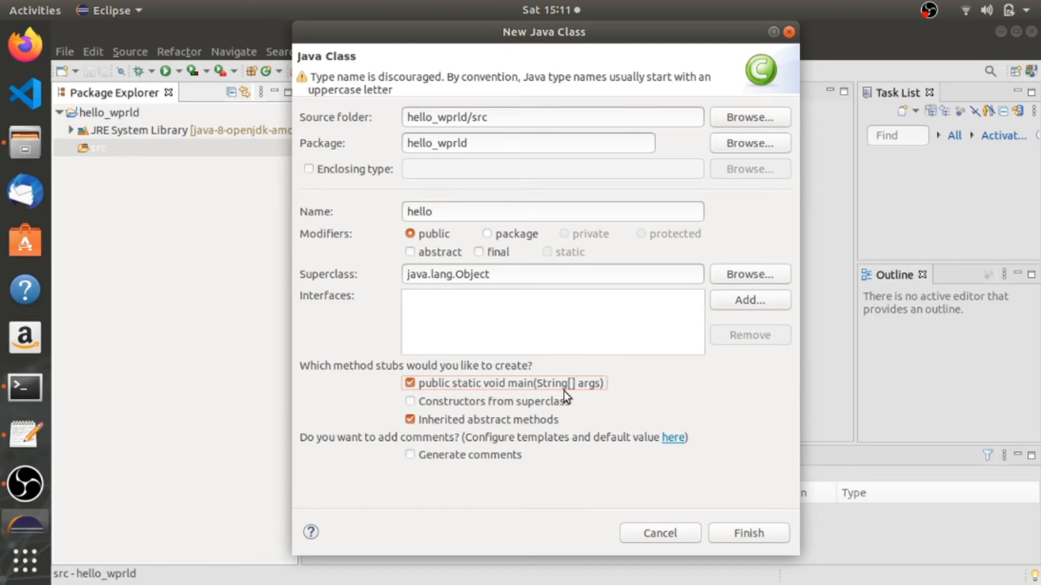
left_click(758, 534)
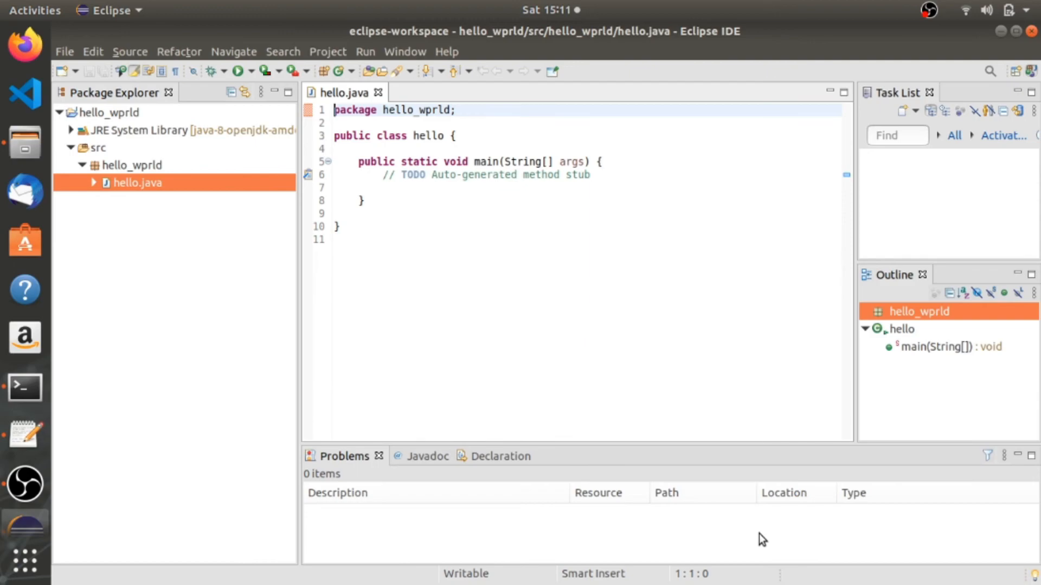
Add the statement System.out.println("hello world"); on the empty line inside the main method of hello.java.
left_click(537, 188)
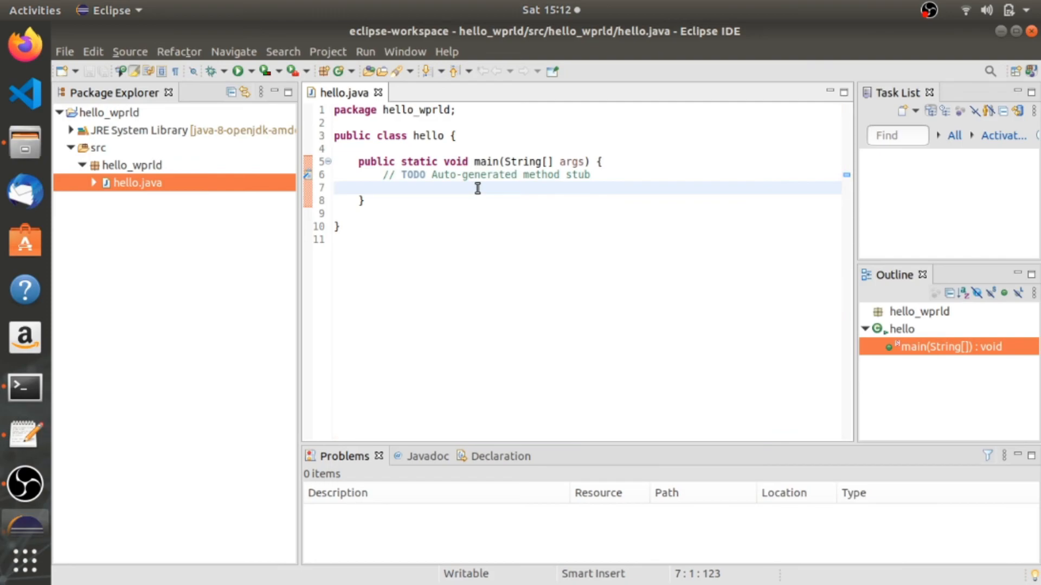
type("syste")
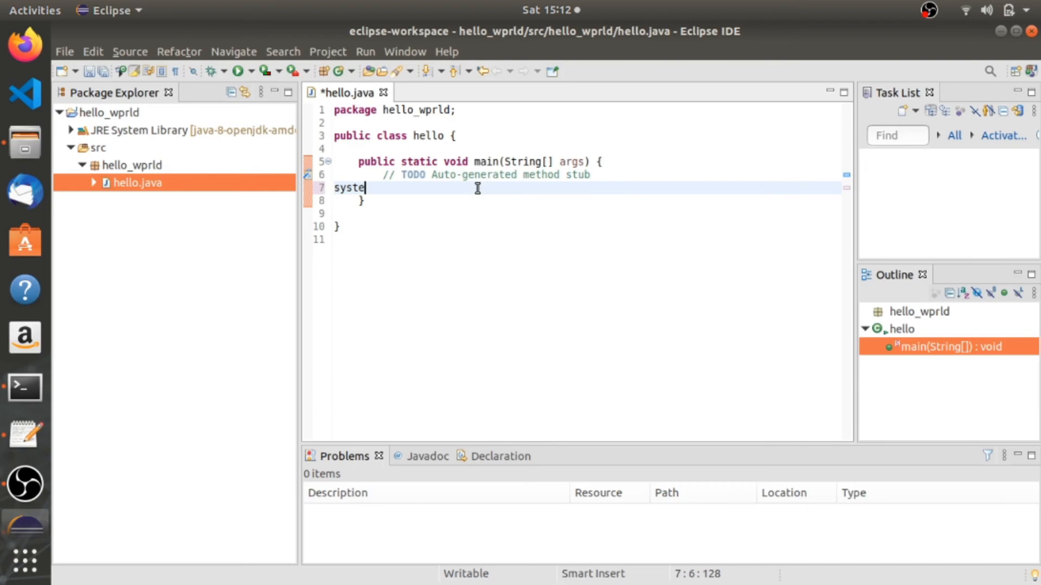
type("m.o")
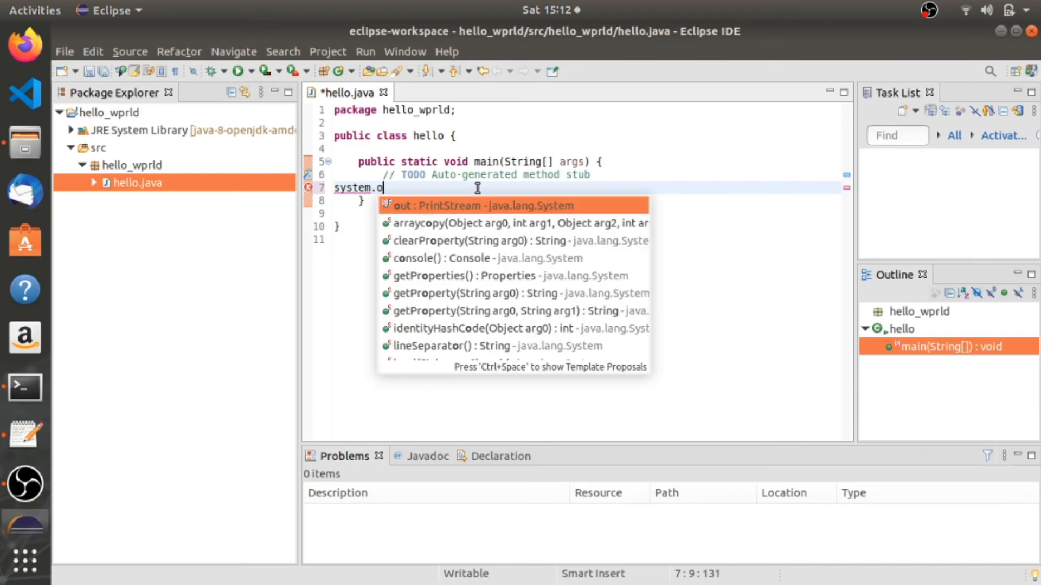
type("ut.pri")
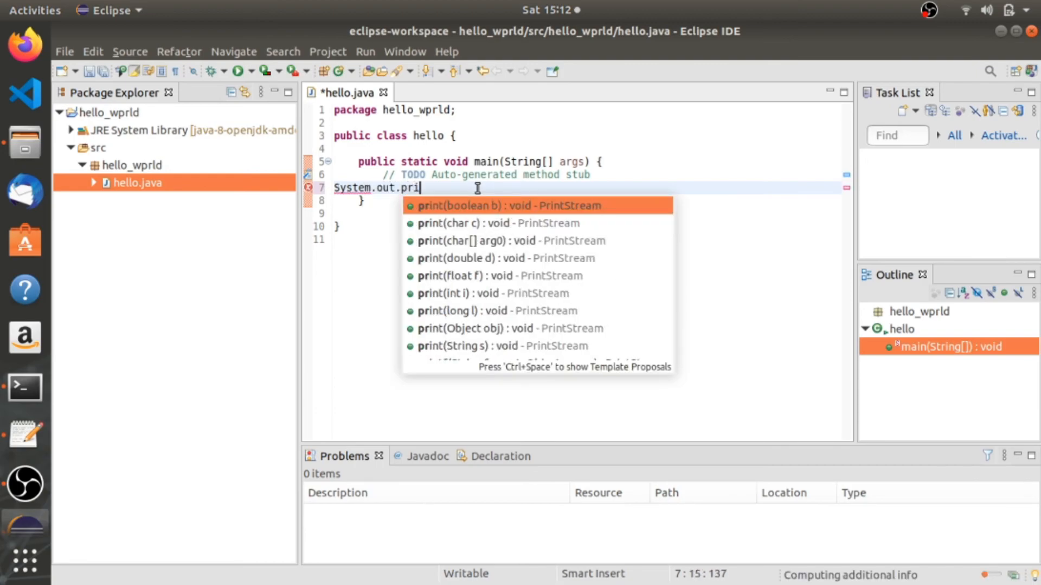
type("ntln")
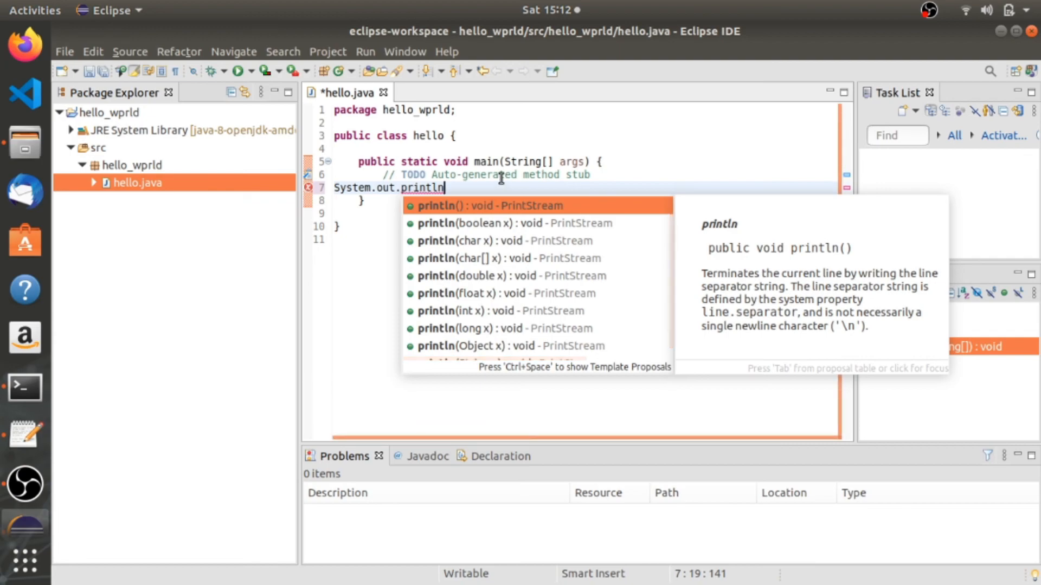
type("(\"")
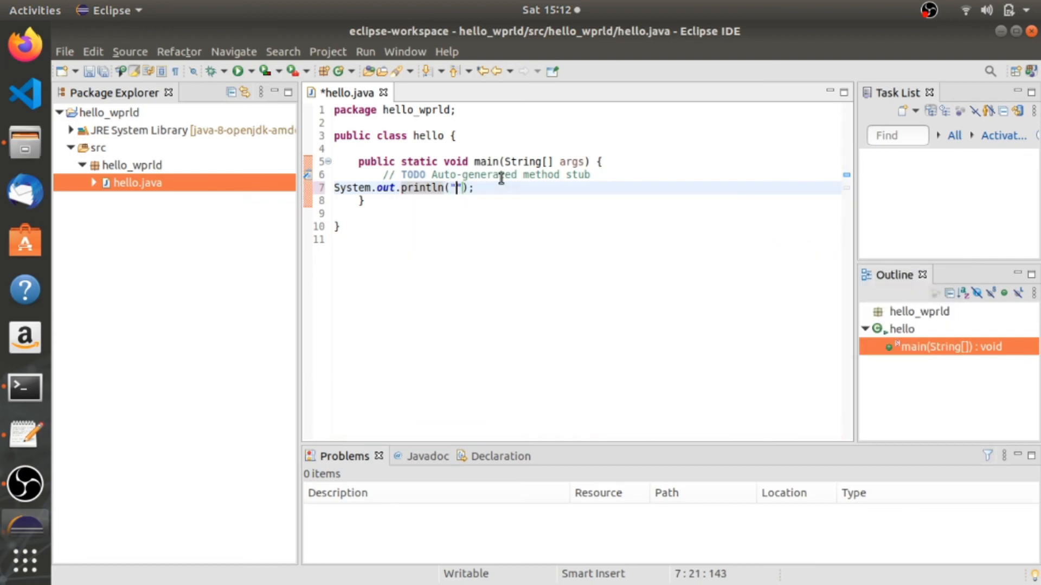
type("hello wor")
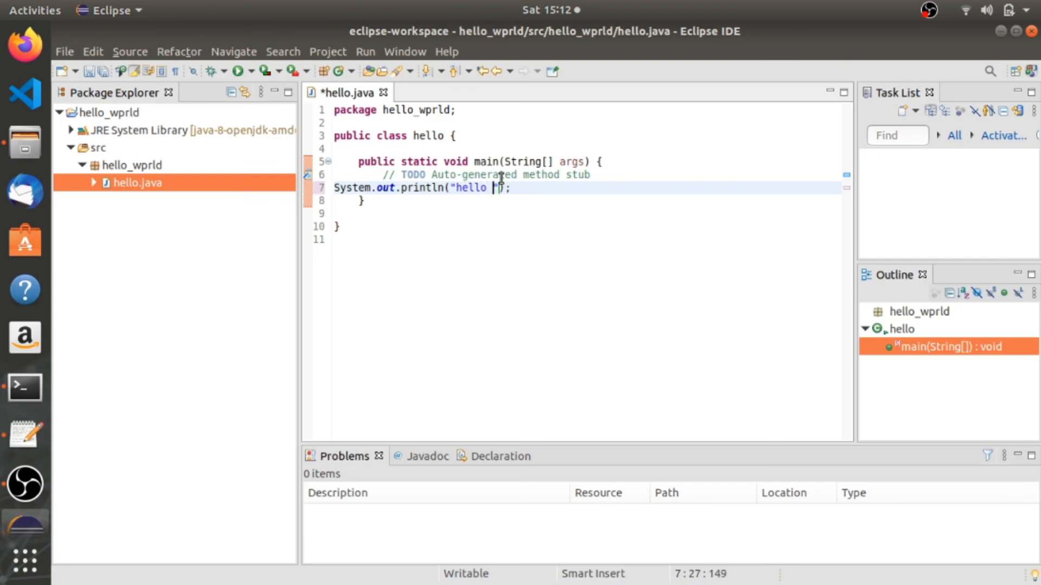
type("ld")
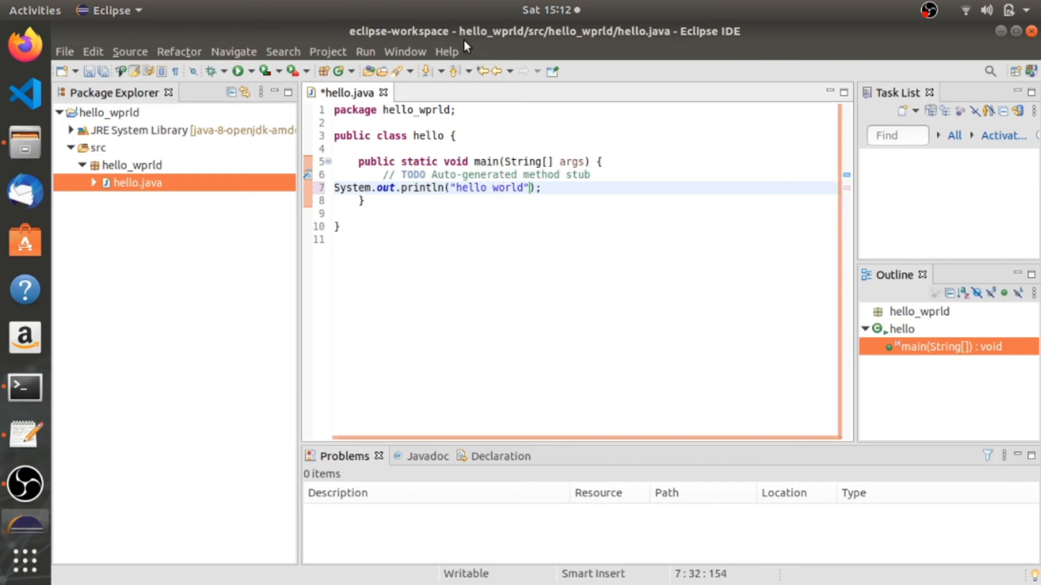
Run the hello program, saving hello.java before launch, and check its printed output in the console.
left_click(242, 74)
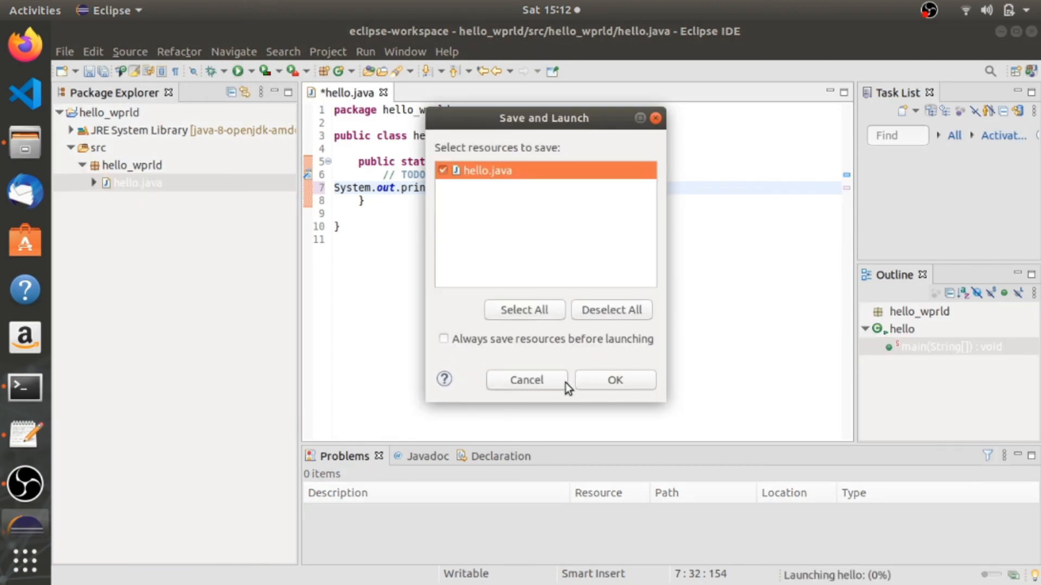
left_click(603, 383)
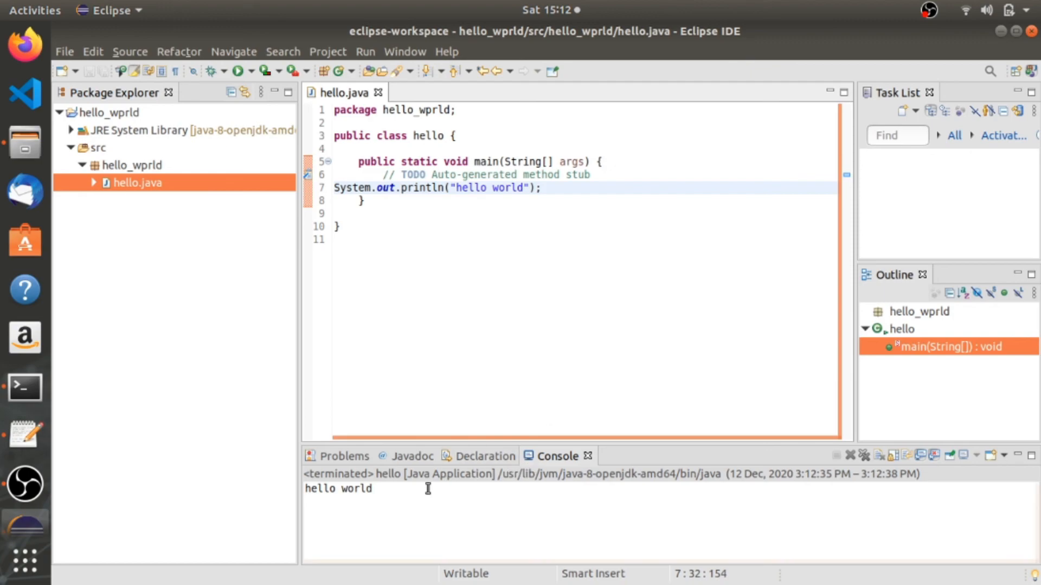
left_click_drag(374, 488, 261, 477)
left_click(260, 477)
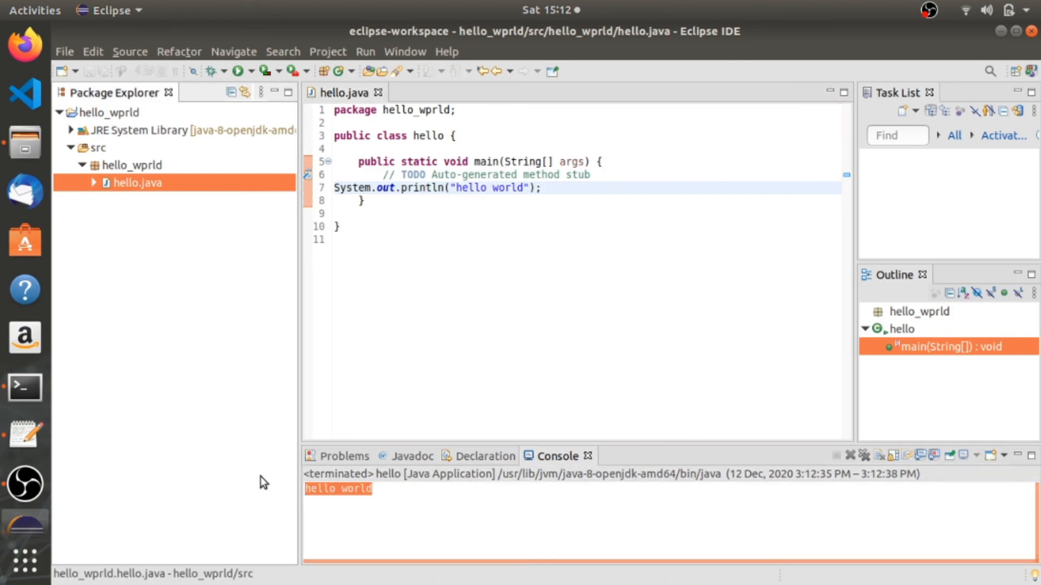
left_click(481, 319)
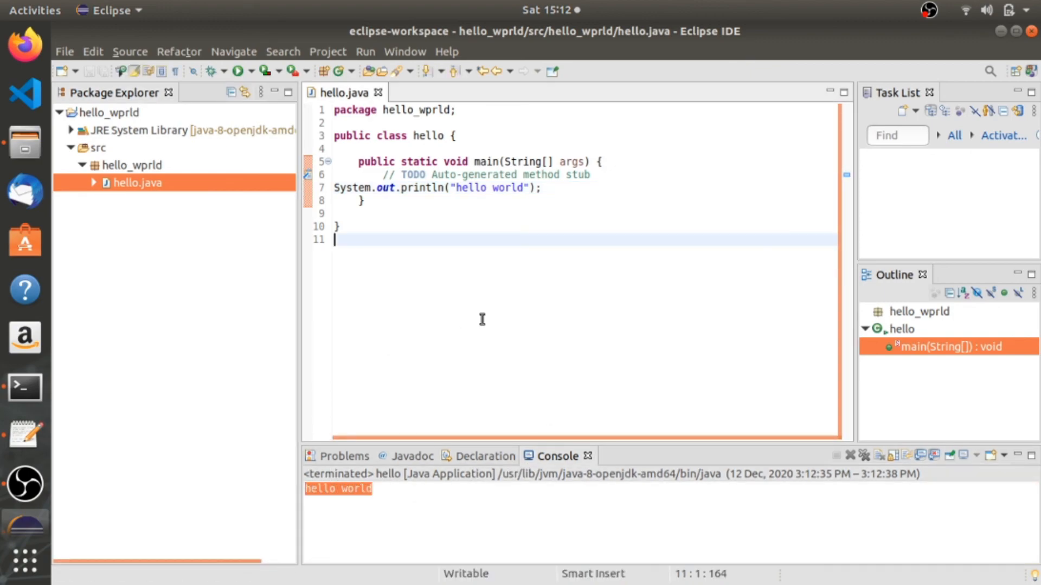